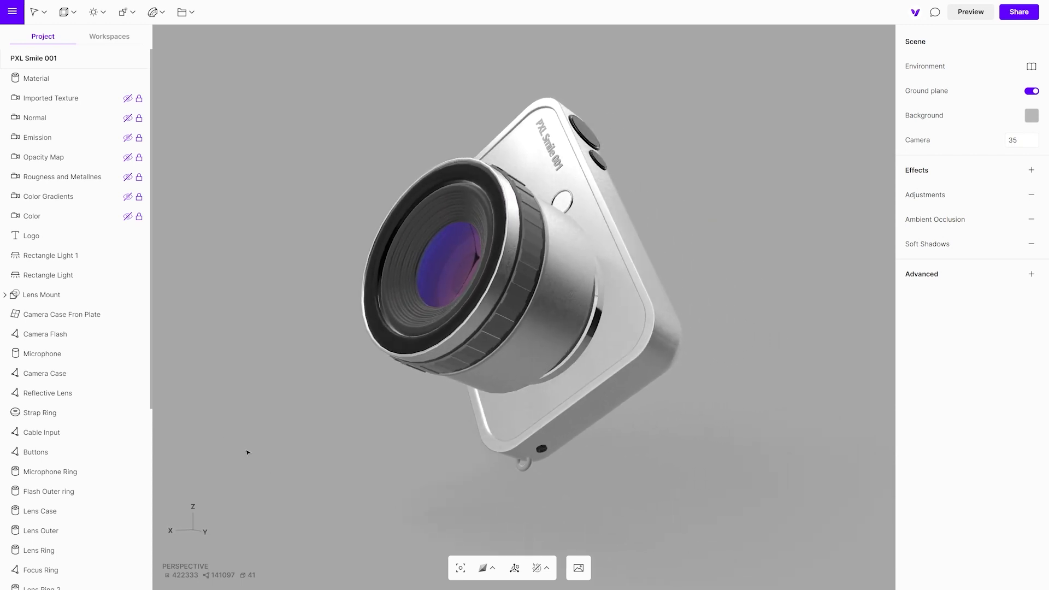
- Switch to the Color camera view and examine the advanced options of the camera front plate's material
click(117, 216)
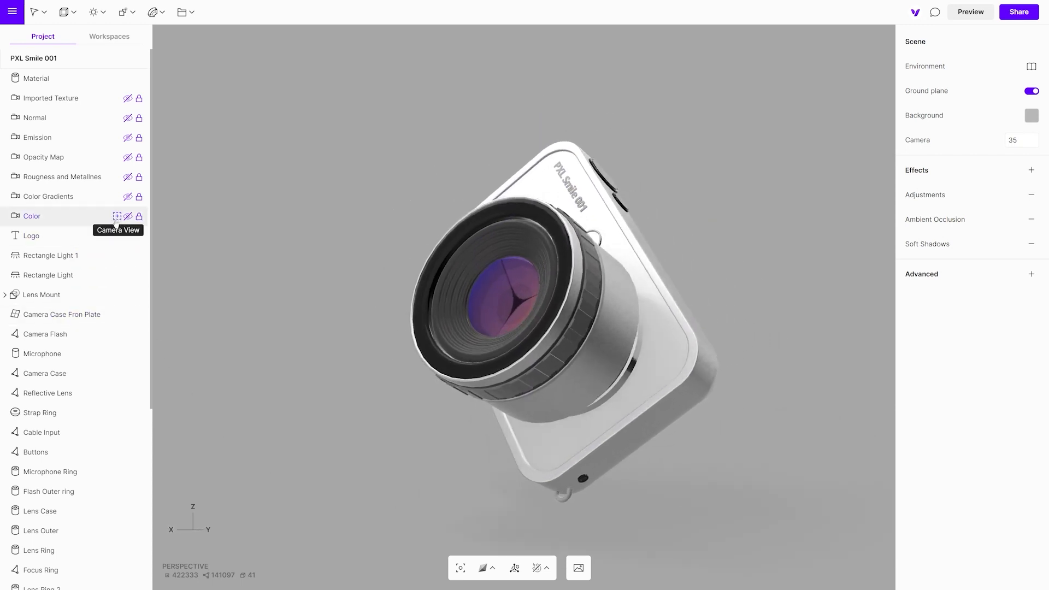
click(667, 389)
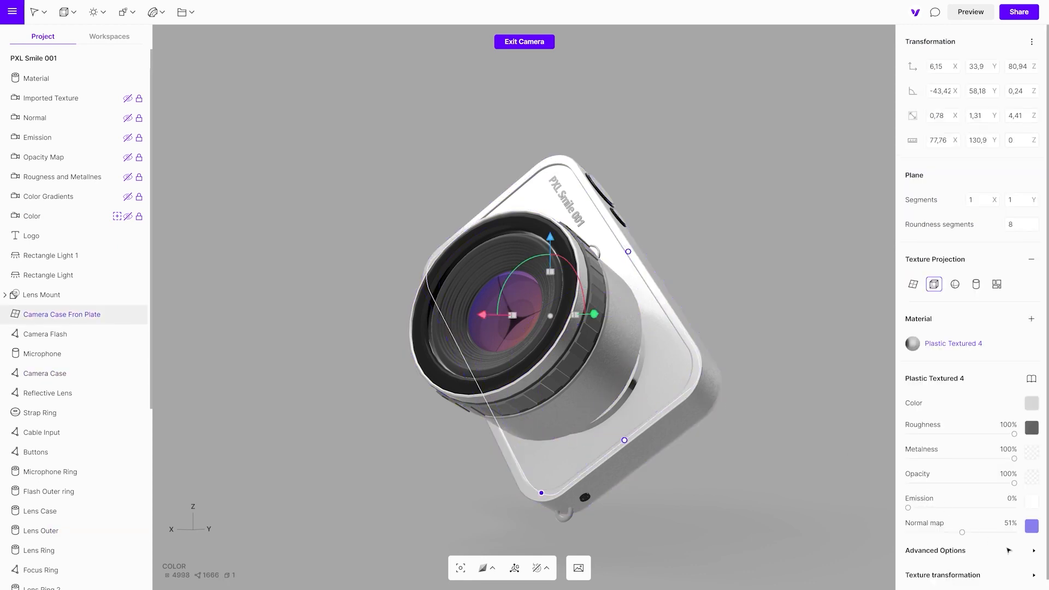
click(1035, 552)
scroll(1032, 553, down, 5)
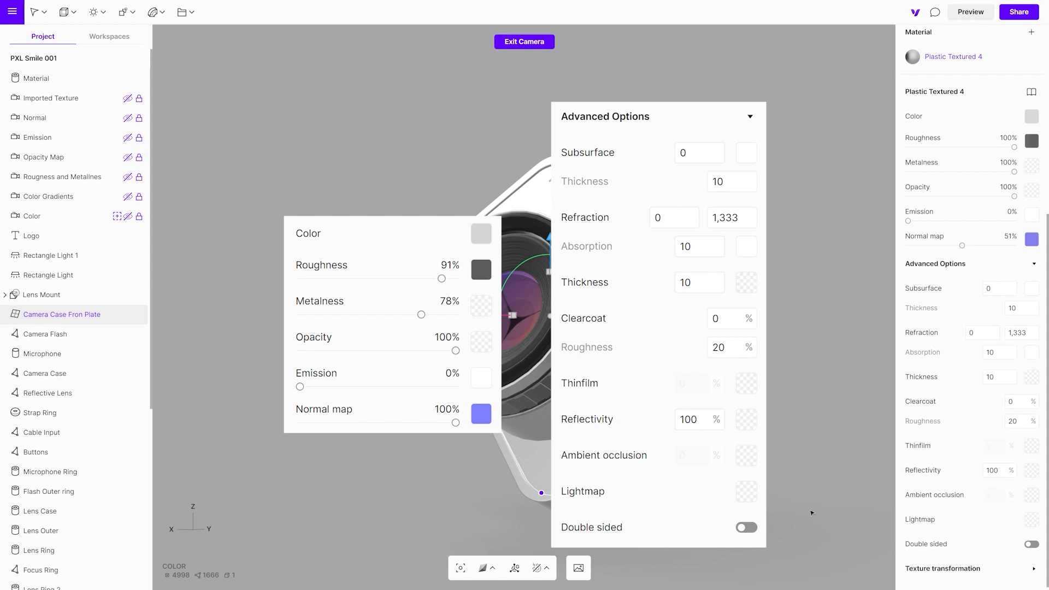
click(738, 405)
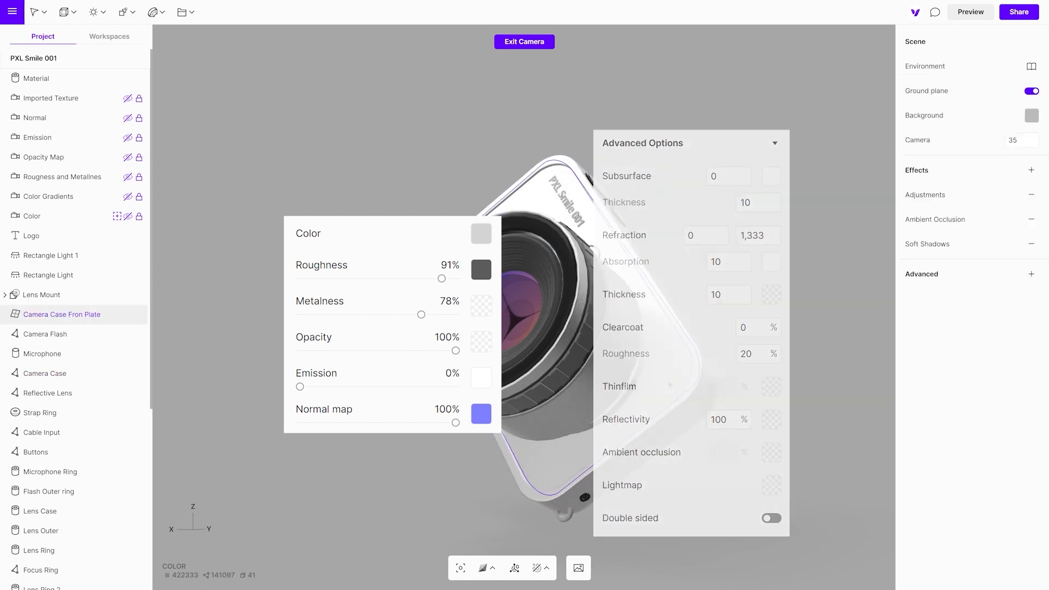
- Try dark navy 181B33 and a purple sampled from the lens glass as the front plate material's color
click(670, 385)
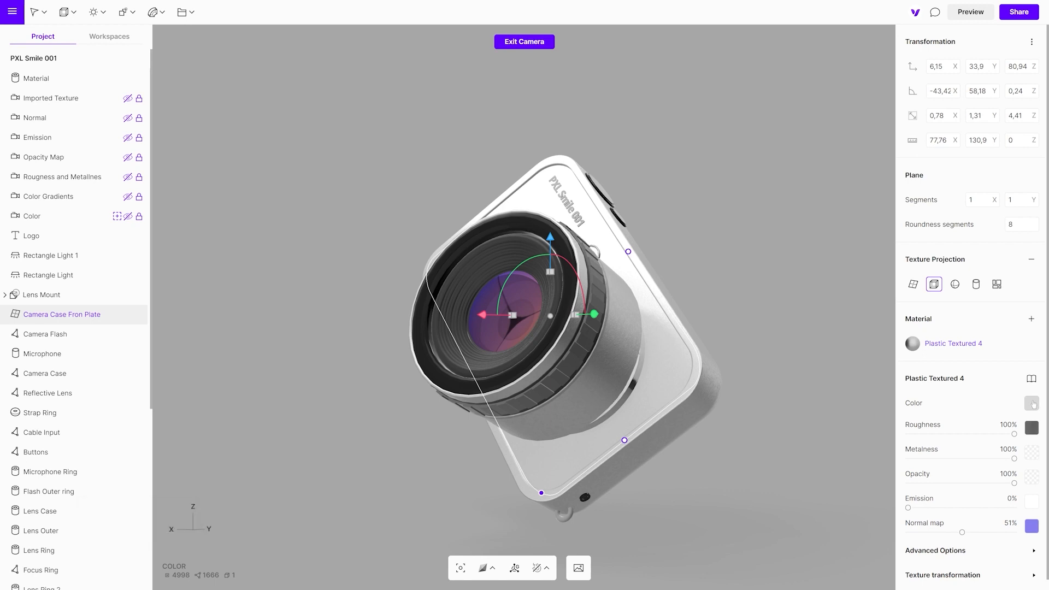
click(1032, 404)
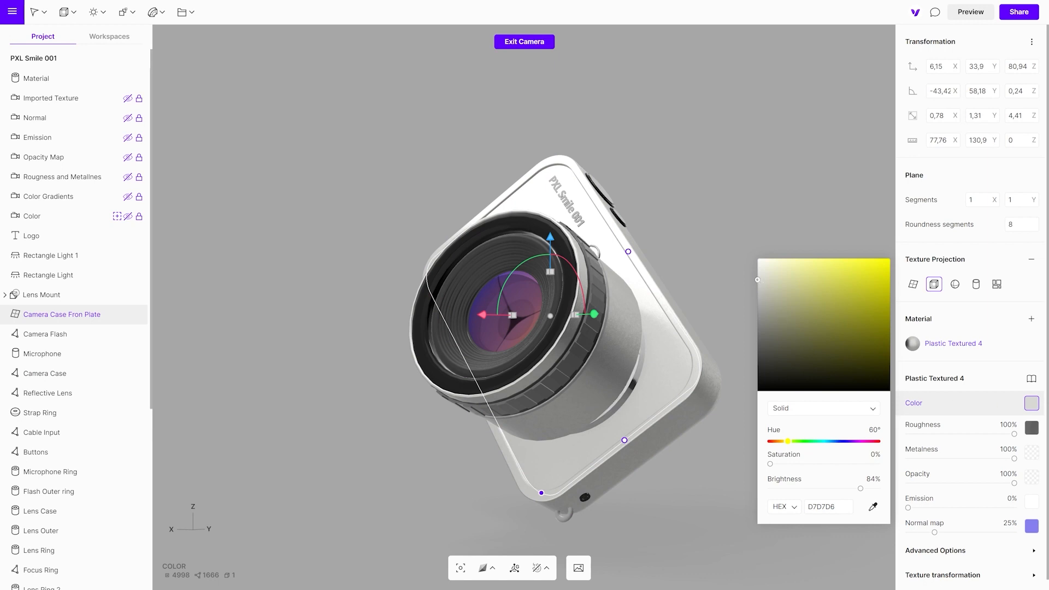
drag(758, 280, 767, 313)
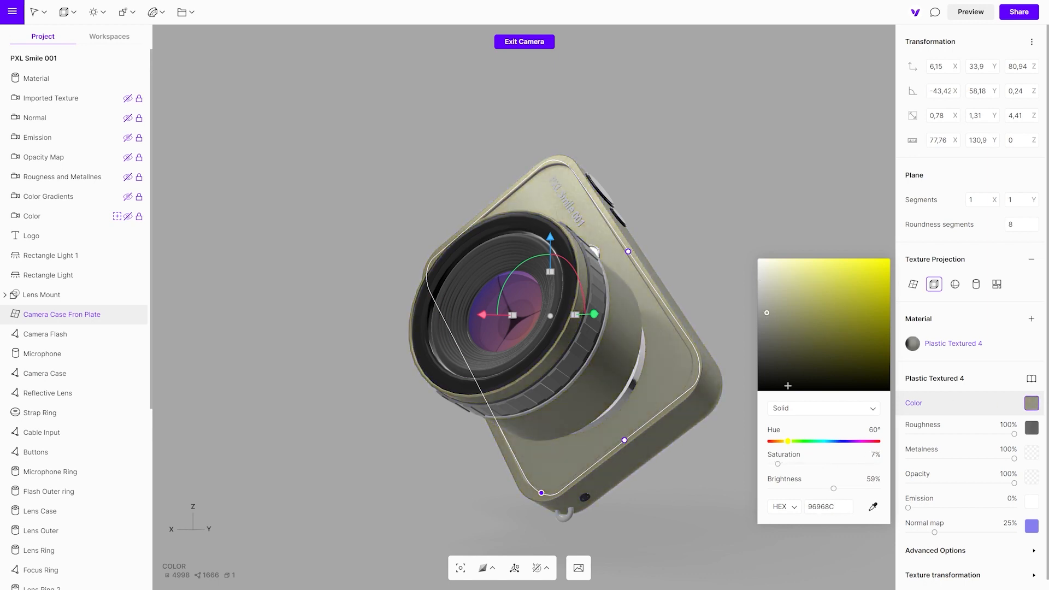
drag(789, 443, 844, 445)
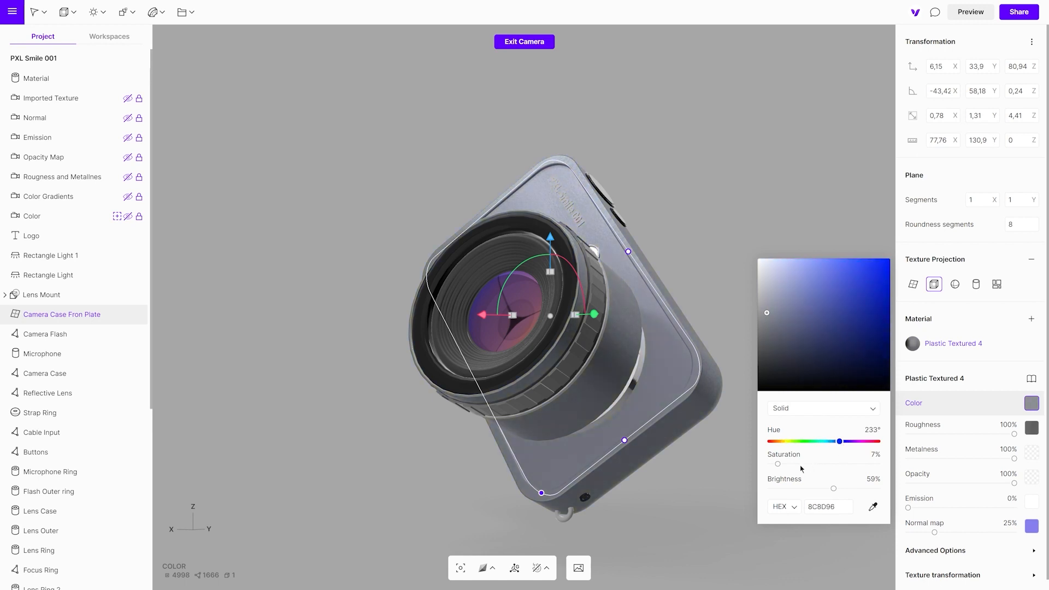
drag(778, 465, 792, 490)
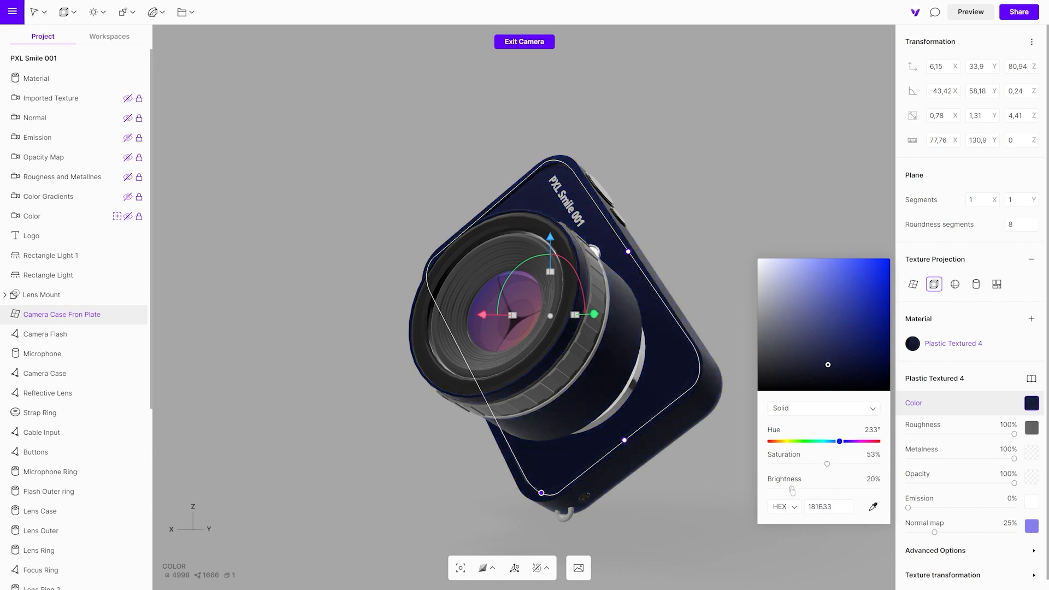
click(873, 507)
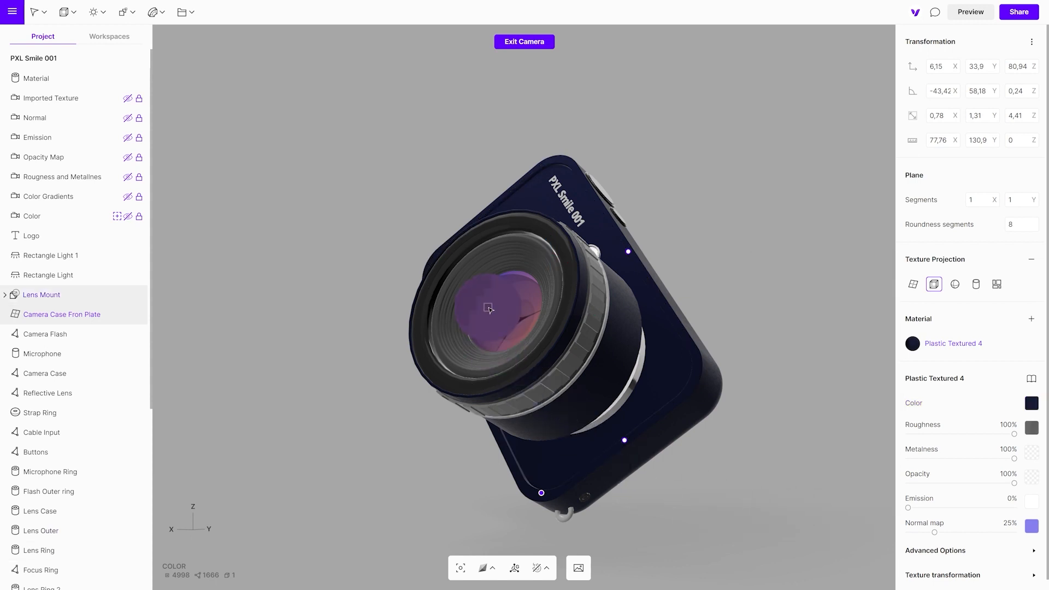
click(489, 309)
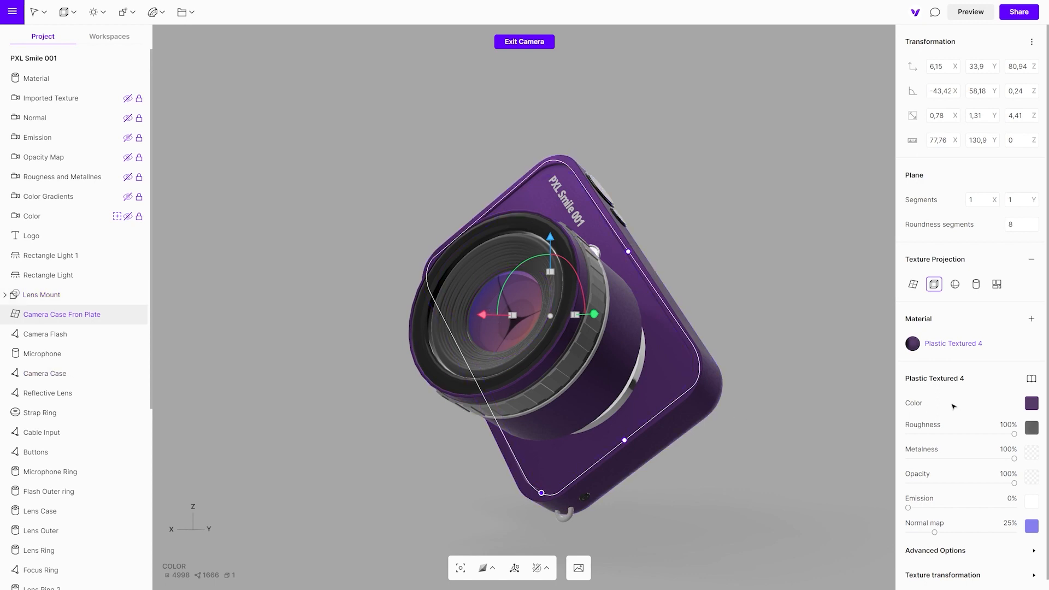
- Set the front plate material's solid color to hex D7D7D7 and deselect the plate
click(1031, 403)
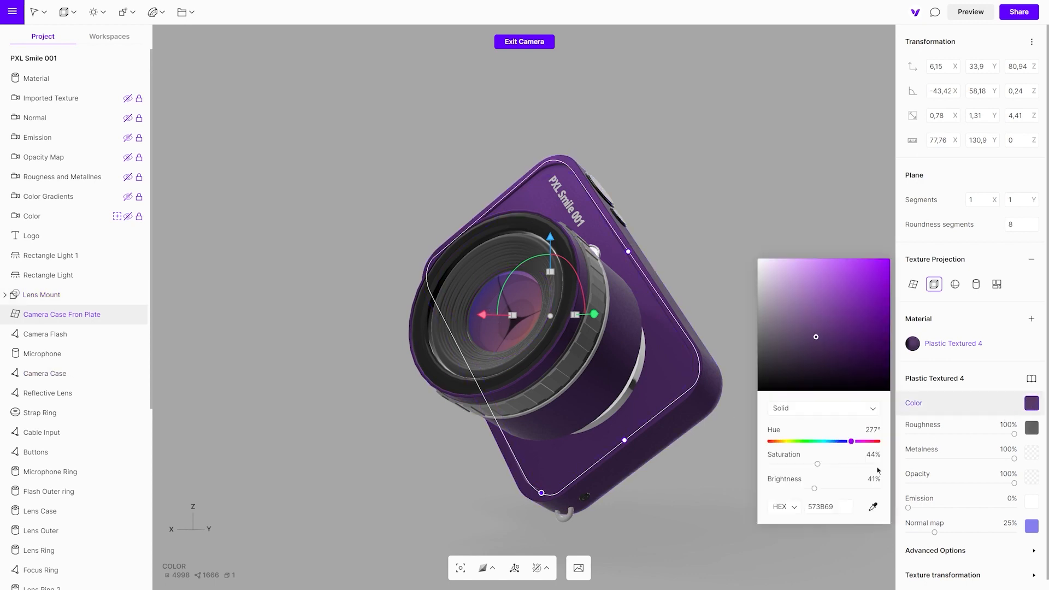
click(784, 507)
click(789, 519)
click(787, 507)
click(790, 497)
click(812, 506)
text(D7D7D7)
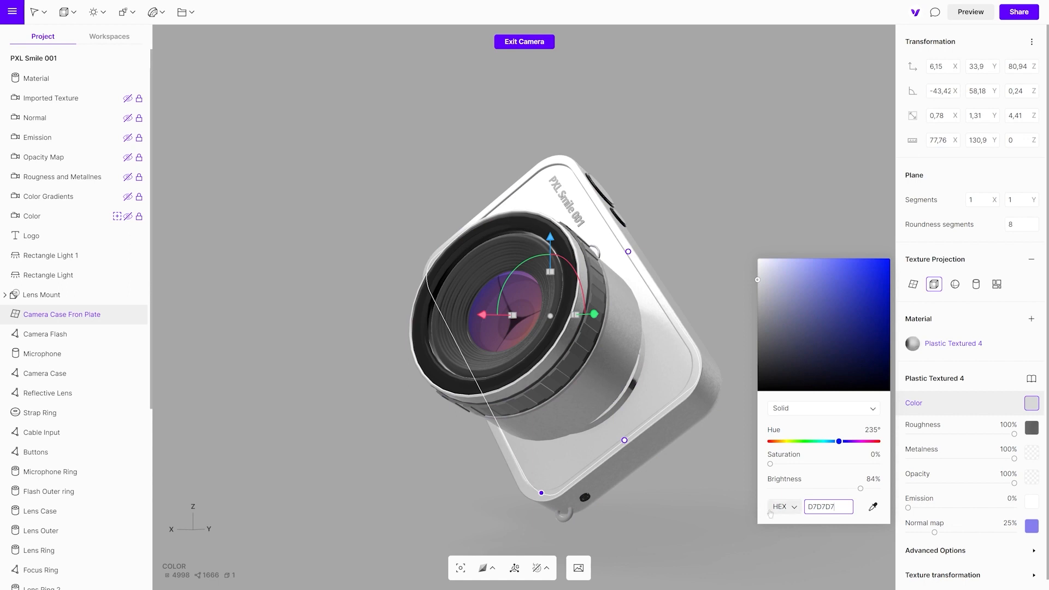
click(728, 499)
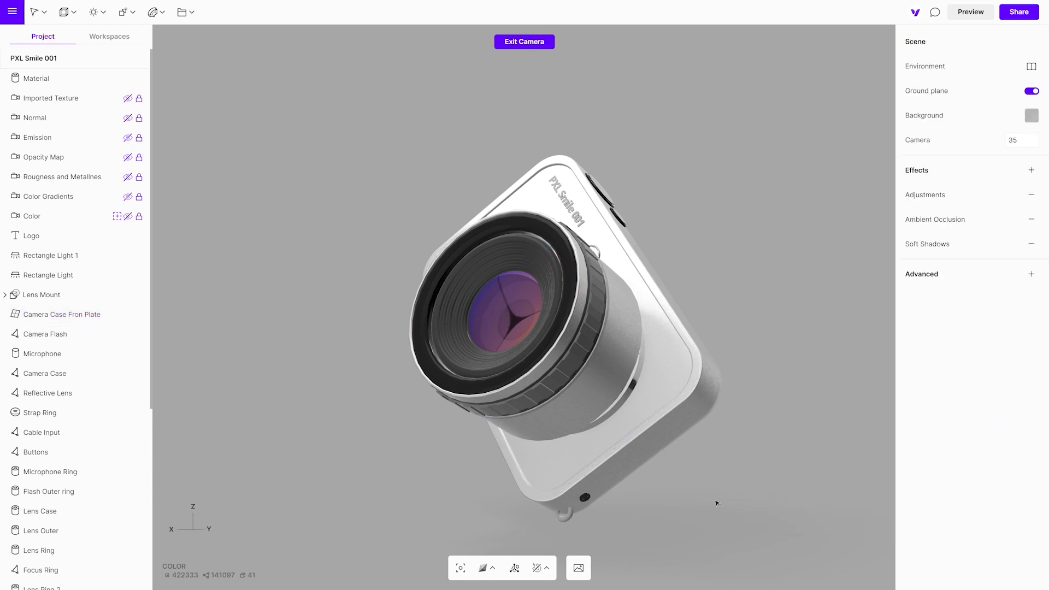
- In the Color Gradients camera view, give the Logo text a linear gradient from green 94FFBB to magenta C955D9
click(117, 196)
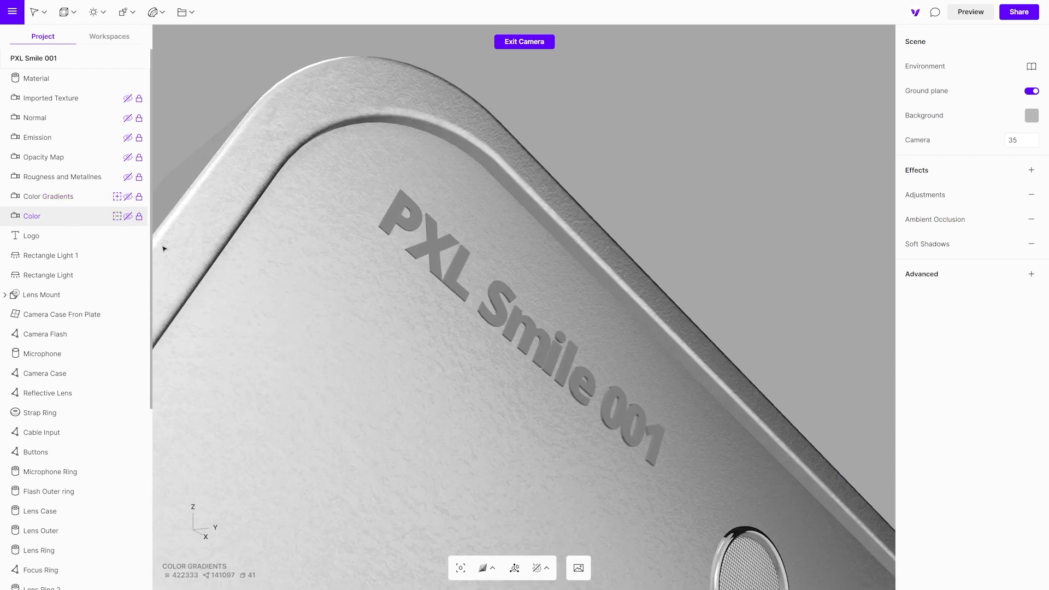
click(511, 334)
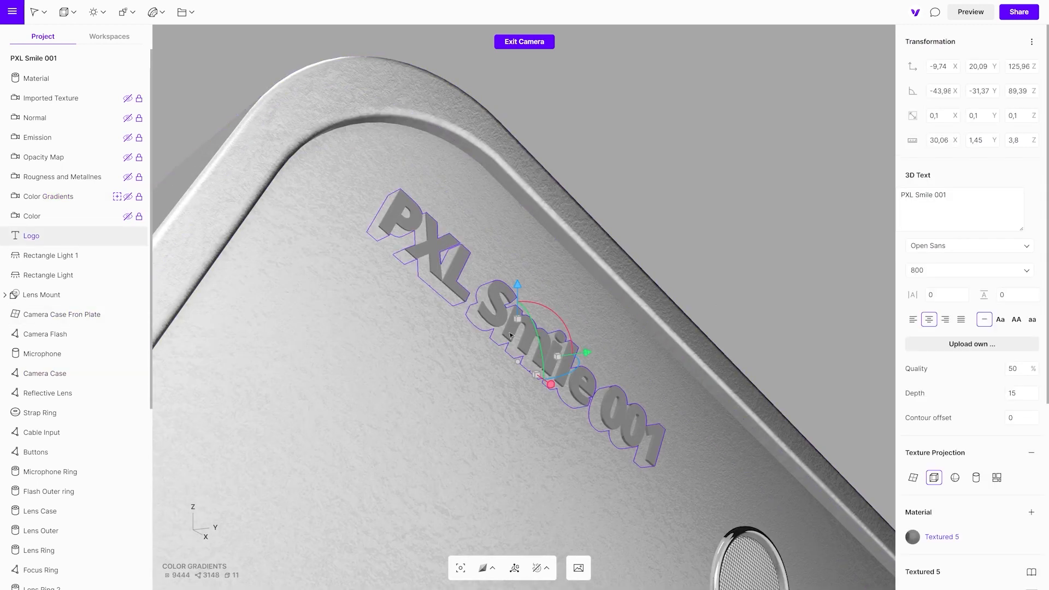
scroll(964, 449, down, 3)
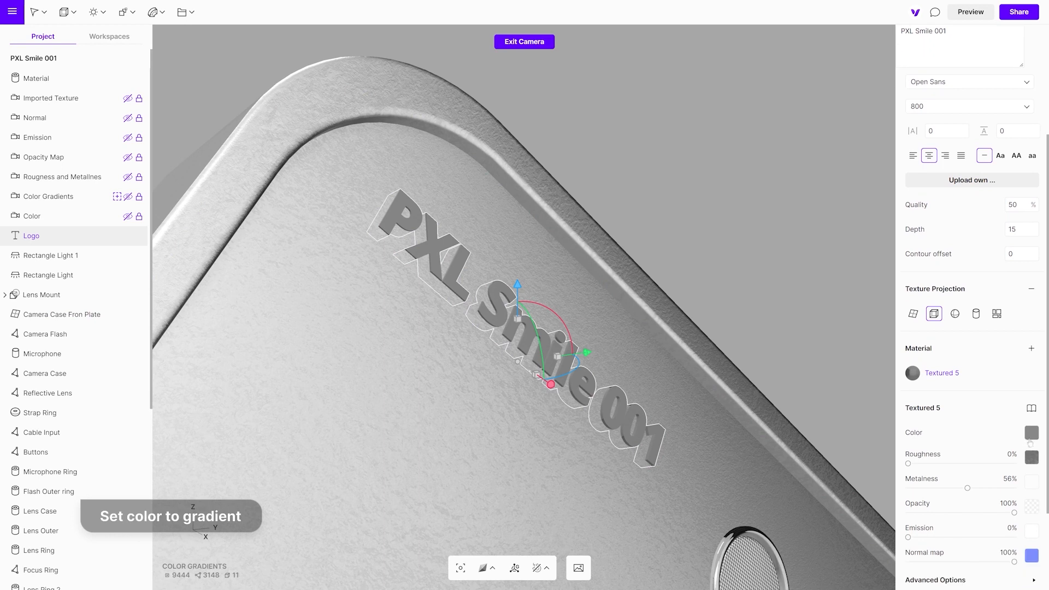
click(1032, 433)
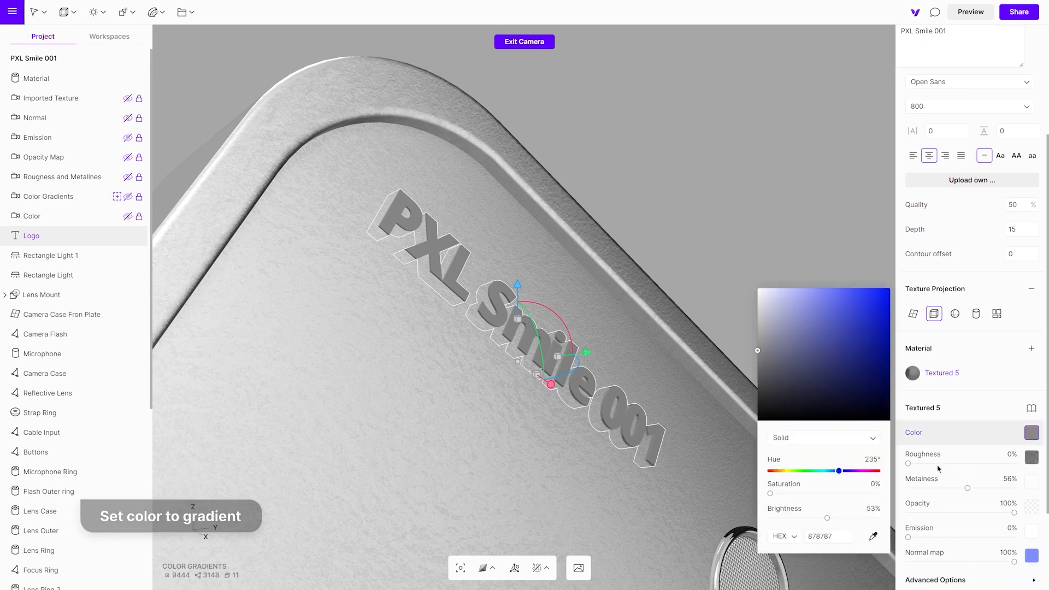
click(855, 437)
click(857, 454)
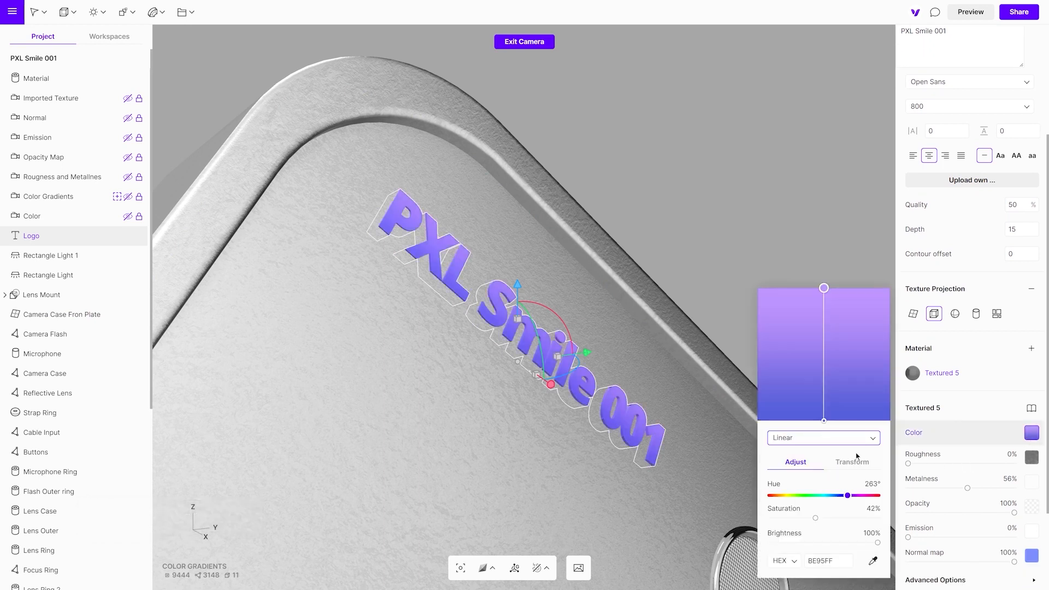
drag(847, 495, 816, 502)
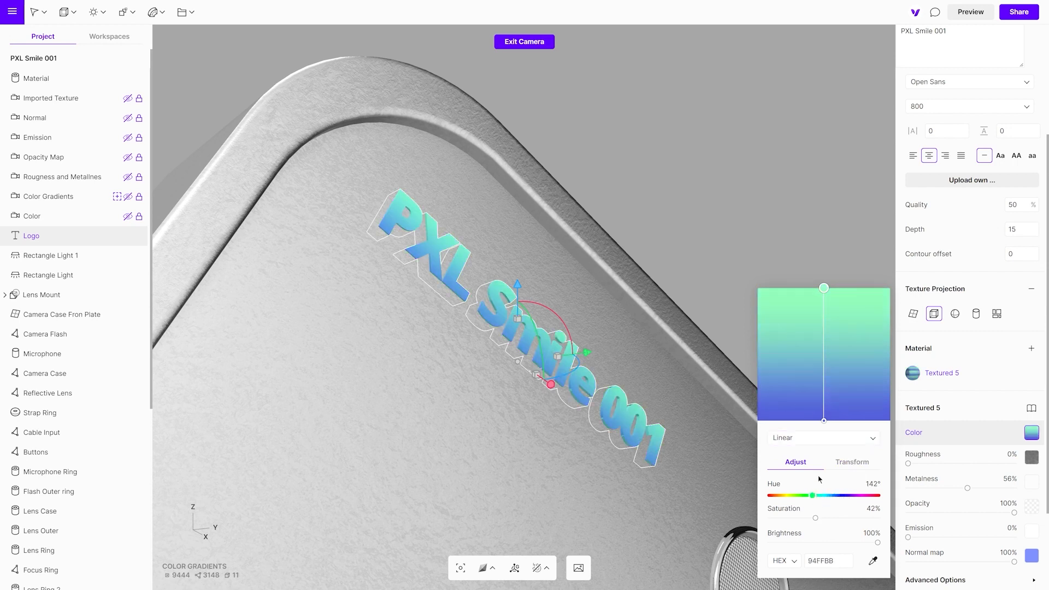
click(824, 421)
drag(841, 496, 862, 499)
- Try a radial gradient from a mint green center to violet 7C55D9 on the Logo text, and return its color to Solid
click(871, 439)
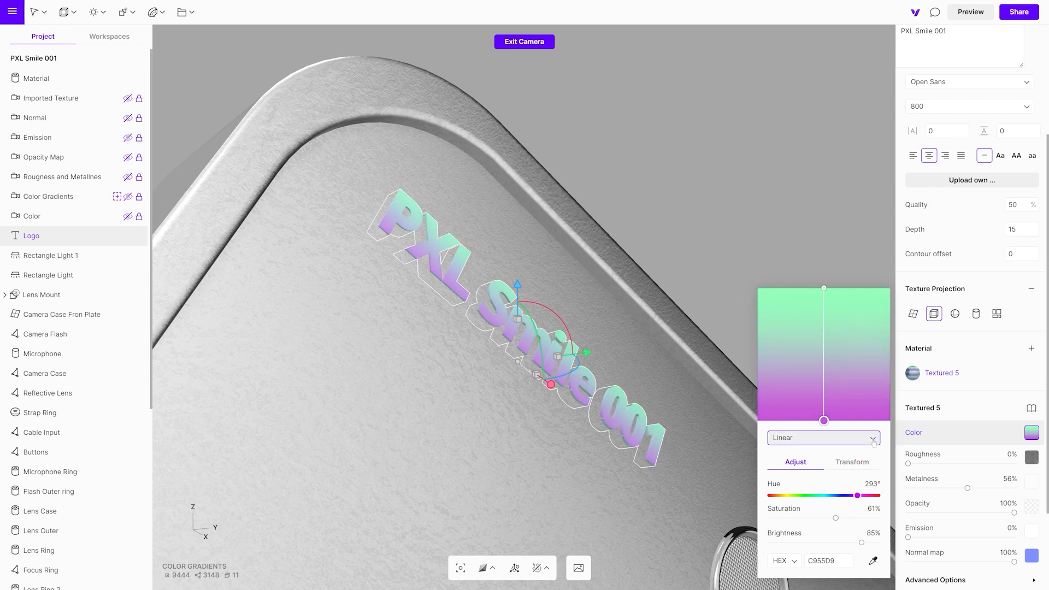
click(843, 456)
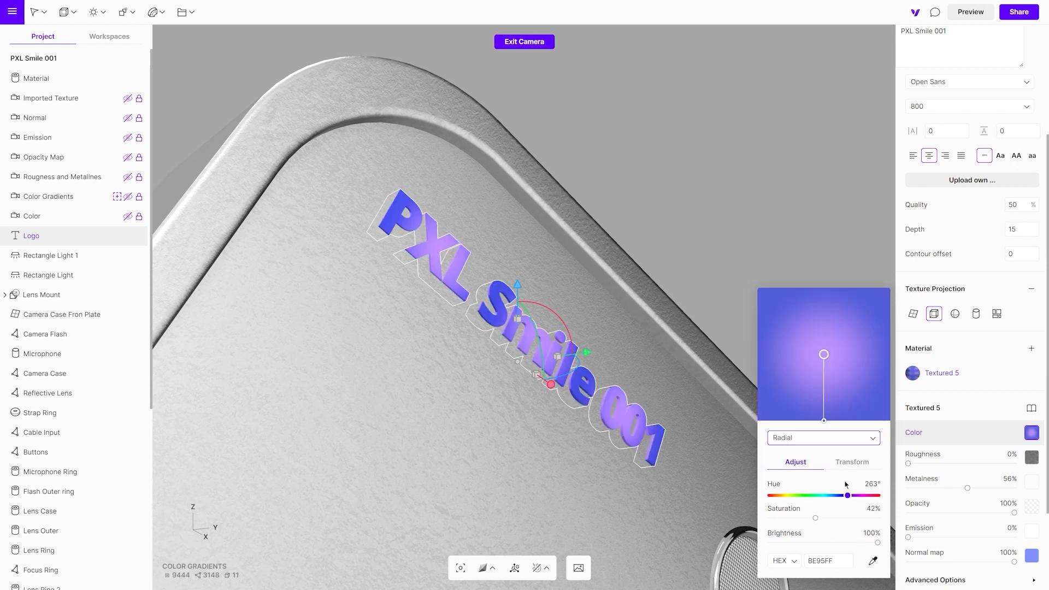
mouse_move(847, 495)
mouse_down()
mouse_move(812, 495)
mouse_move(847, 496)
mouse_up()
click(824, 422)
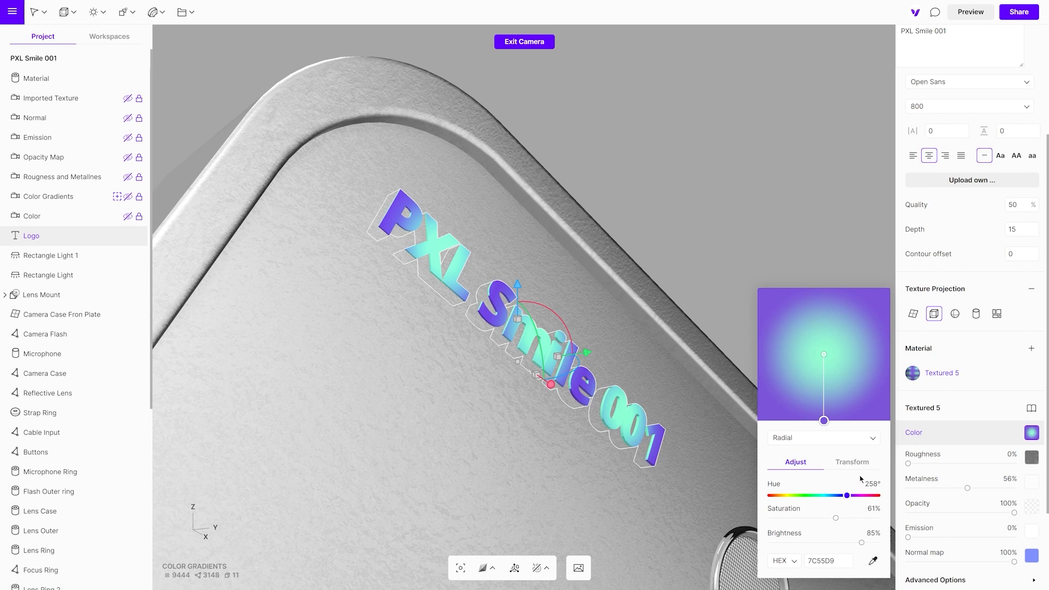
click(869, 438)
click(853, 411)
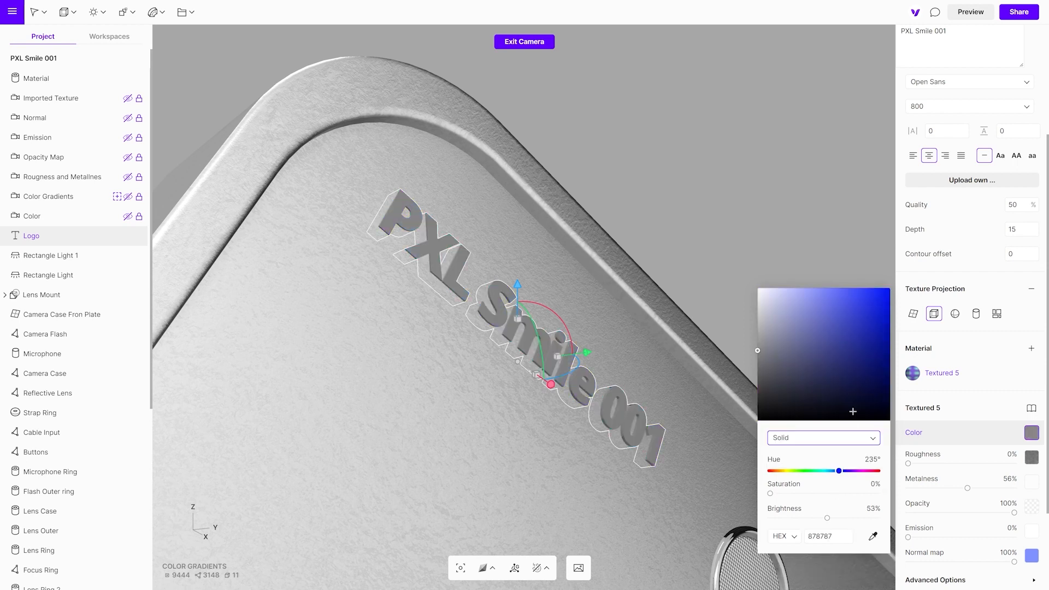
- In the Rougness and Metallnes camera view, vary the front plate material's roughness and return it to 100%
click(118, 177)
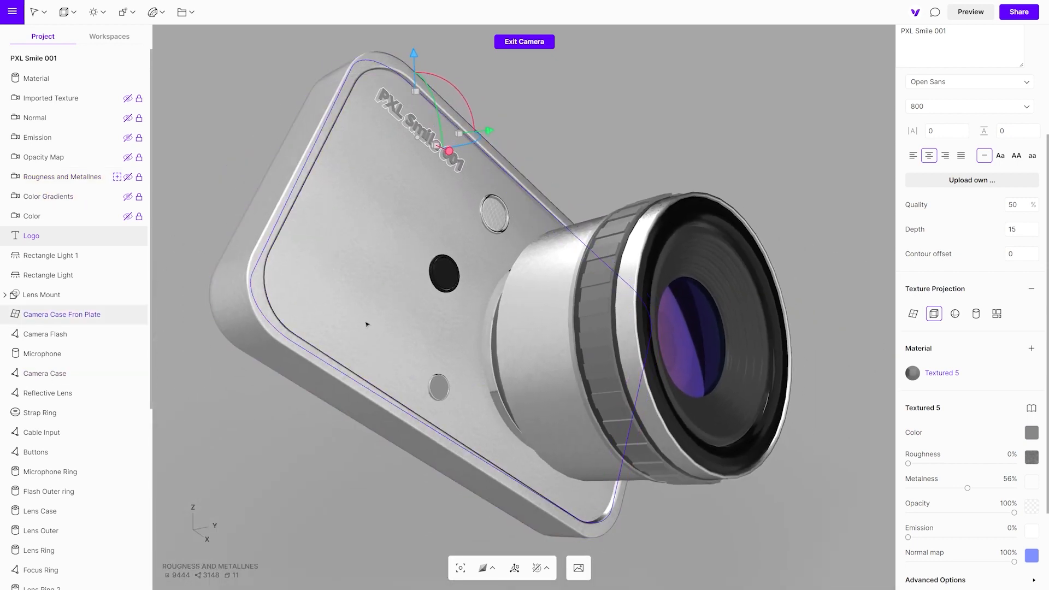
click(366, 325)
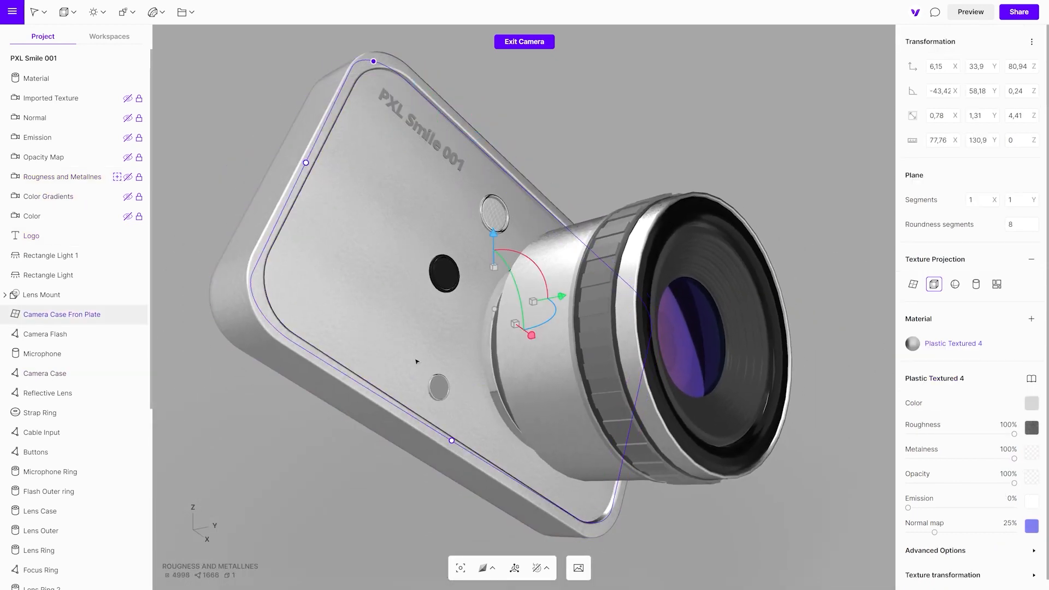
mouse_move(1014, 435)
mouse_down()
mouse_move(908, 434)
mouse_move(1015, 434)
mouse_up()
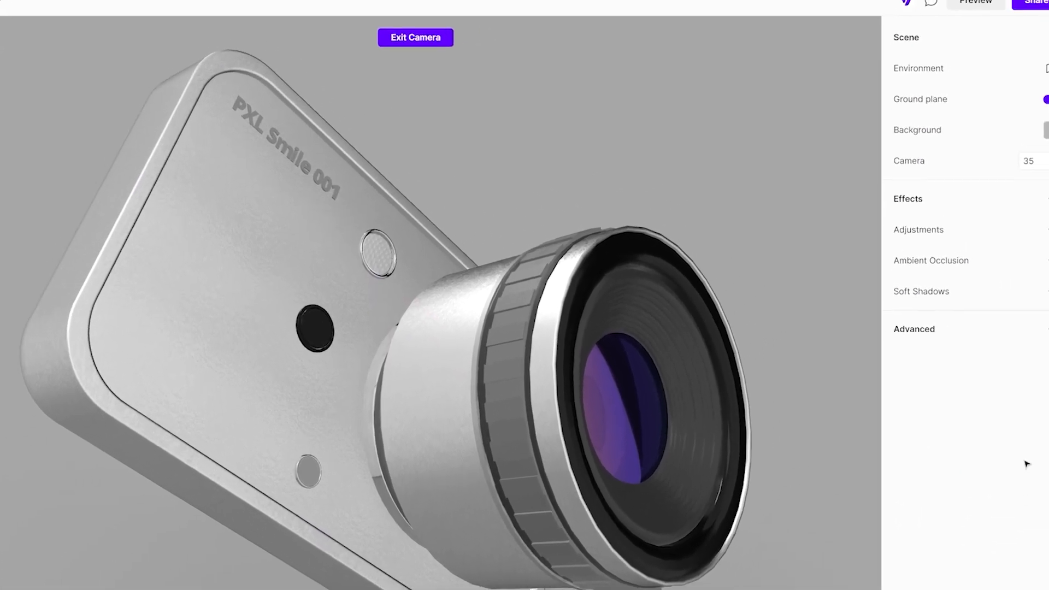
- Add the Reflections effect to the scene
click(1027, 221)
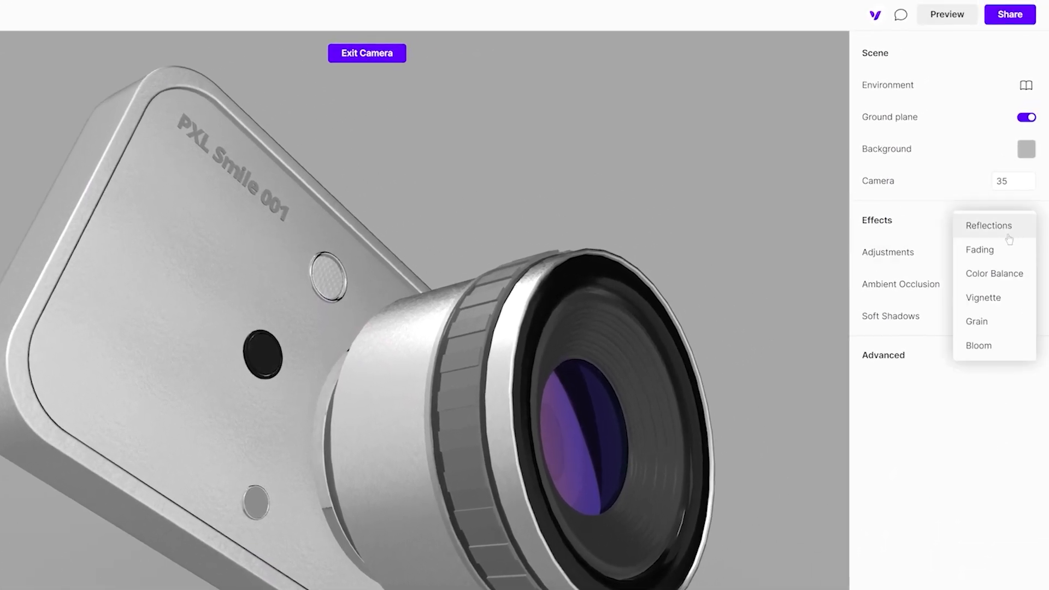
click(995, 238)
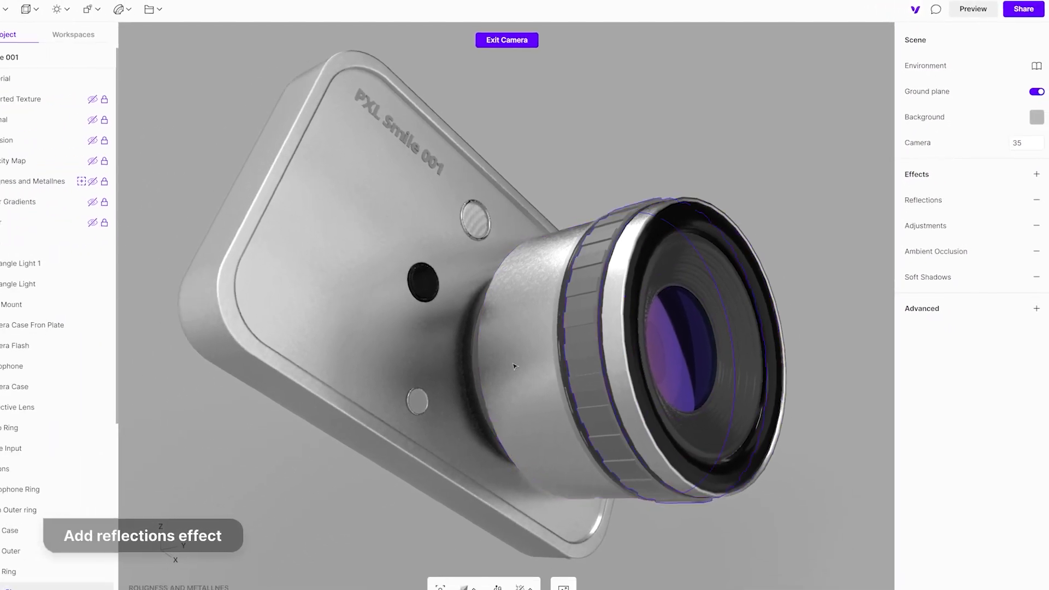
- Vary the front plate material's roughness and metalness with reflections on, lowering metalness to 0% and returning both to 100%
click(448, 358)
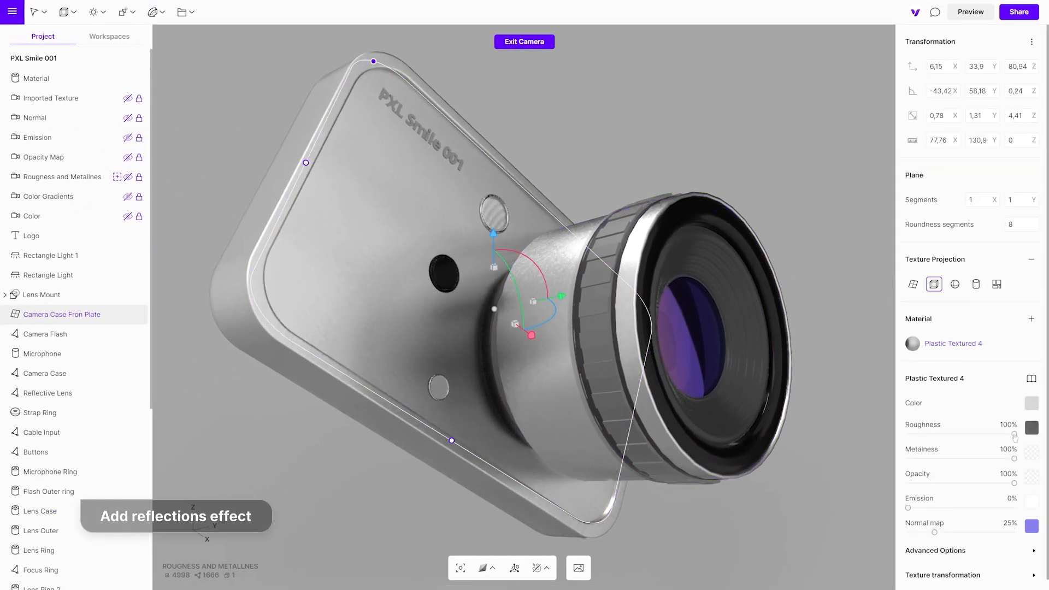
mouse_move(1015, 436)
mouse_down()
mouse_move(932, 440)
mouse_move(1017, 437)
mouse_up()
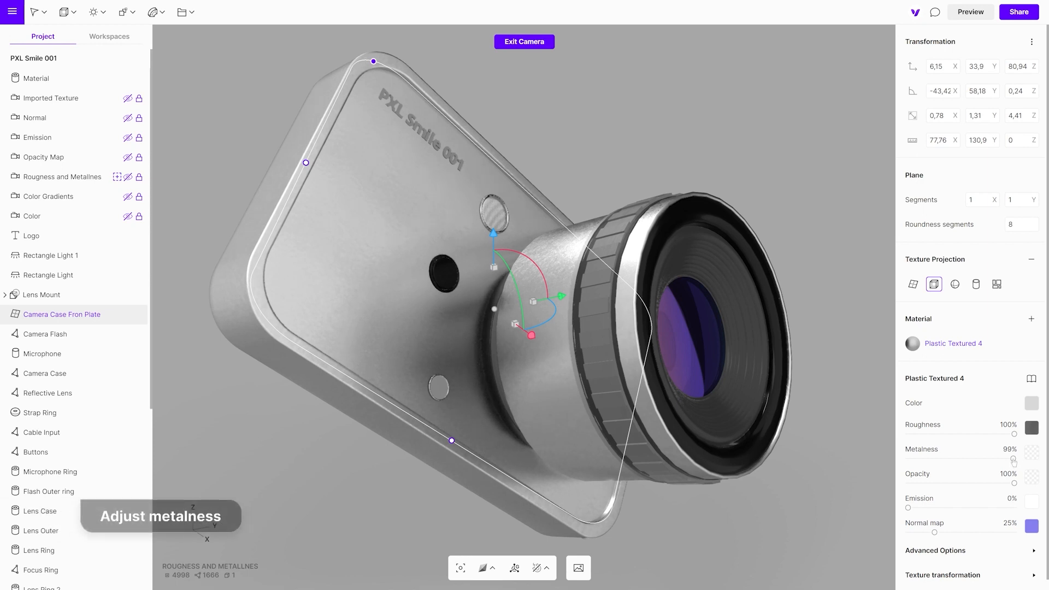
drag(1013, 460, 913, 459)
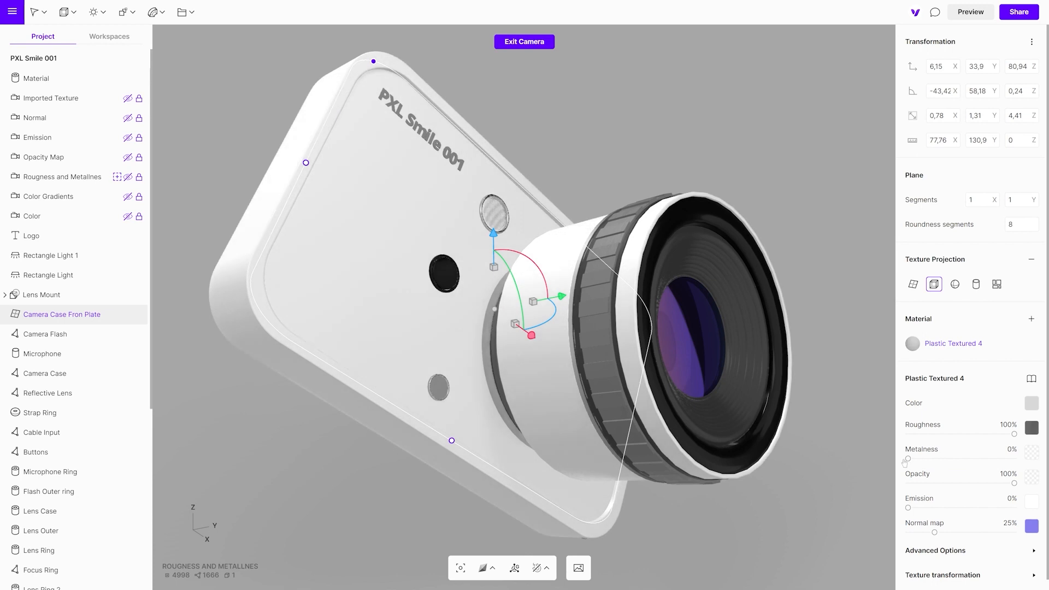
drag(909, 460, 1021, 463)
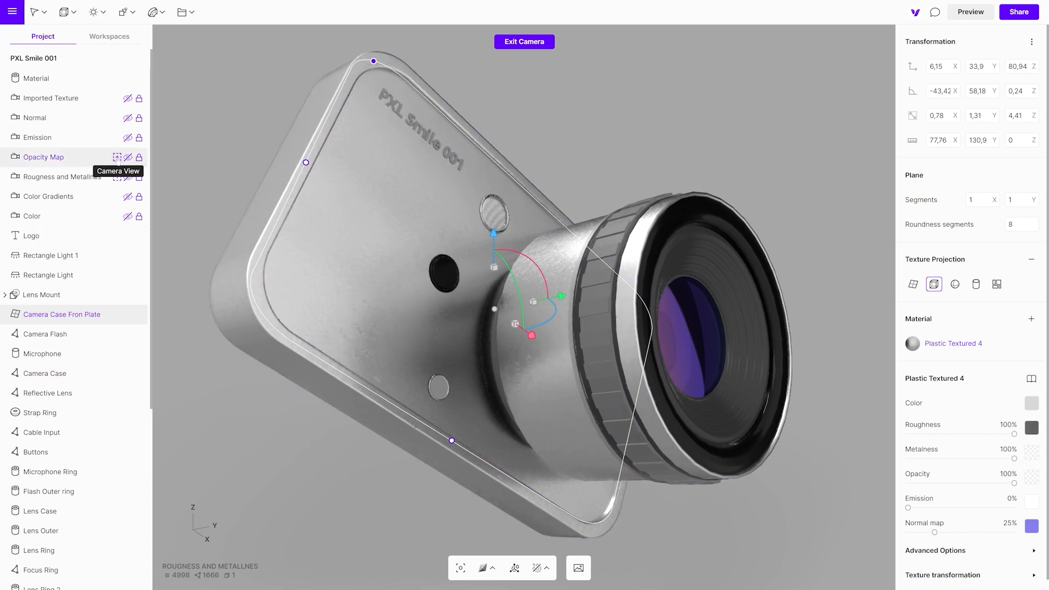
- In the Opacity Map camera view, vary the Microphone material's opacity and return it to 100%
click(118, 157)
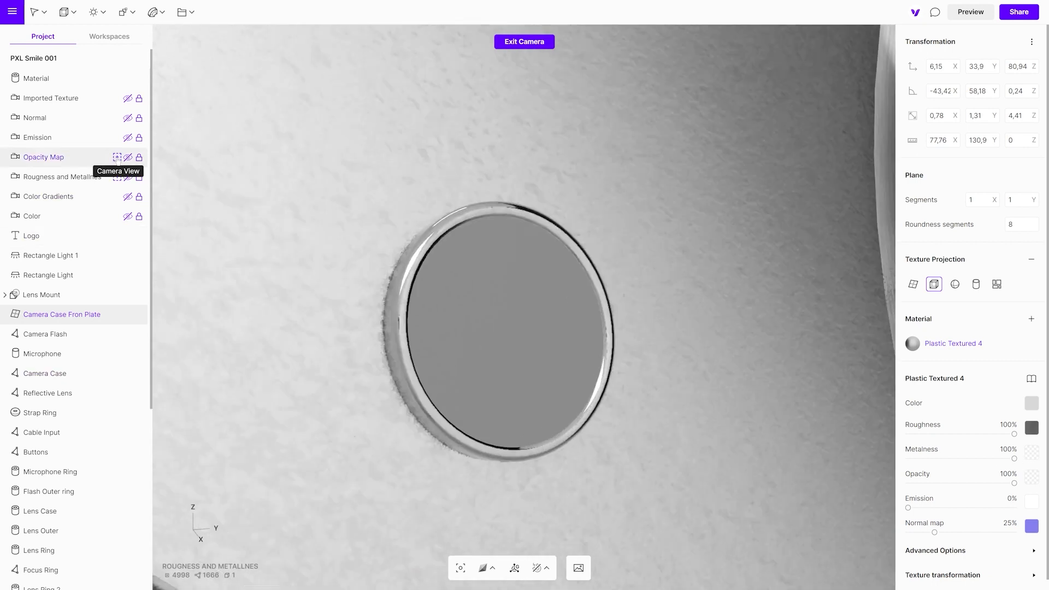
click(498, 367)
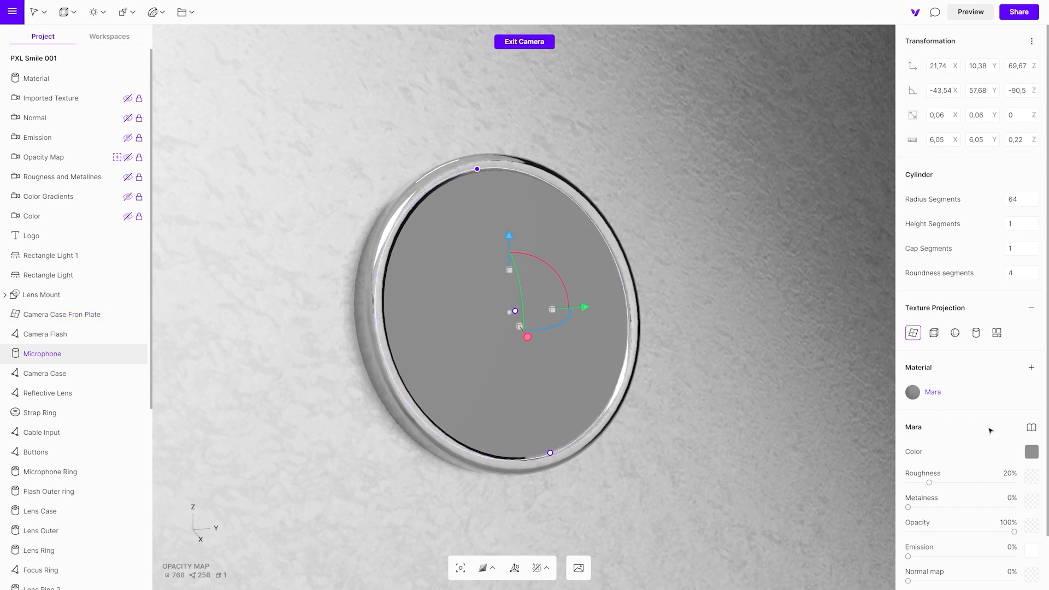
scroll(997, 447, down, 2)
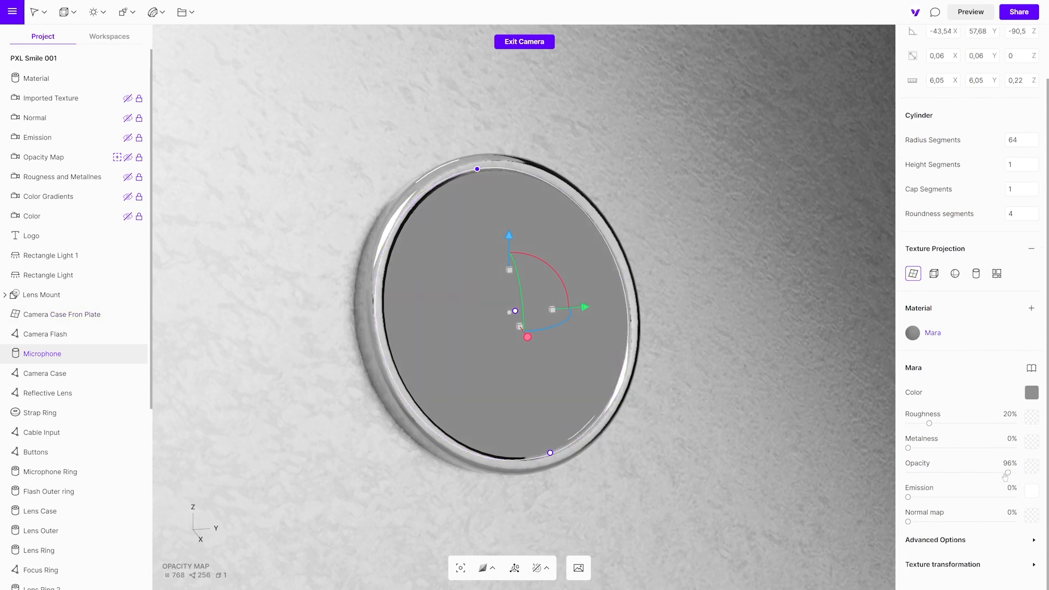
mouse_move(1014, 475)
mouse_down()
mouse_move(885, 477)
mouse_move(1014, 473)
mouse_up()
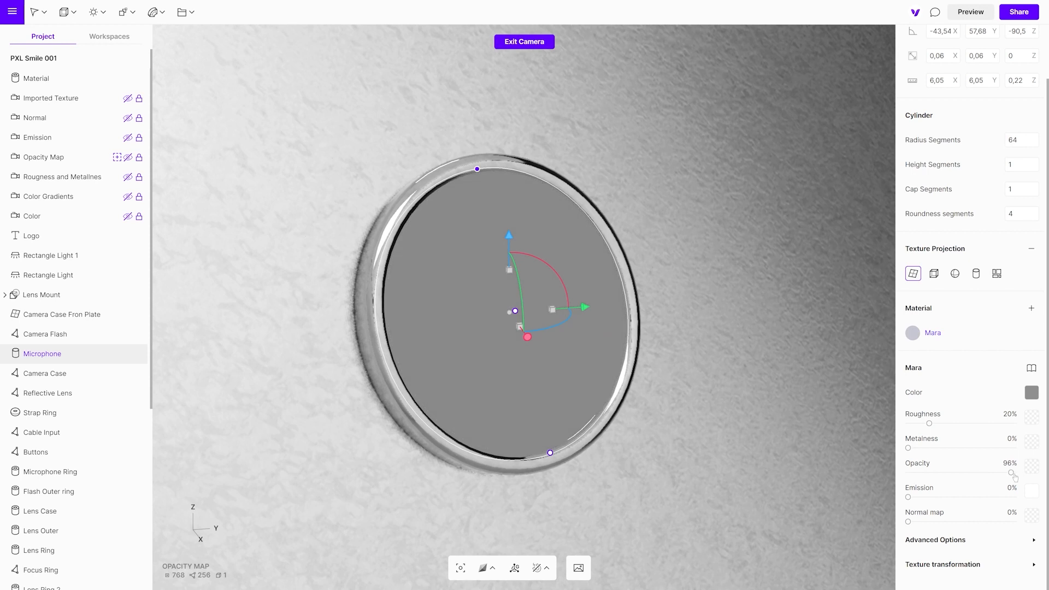
- Apply the Mesh Circular metal material from the library to the Microphone, and vary its opacity map strength, ending at 100%
click(1030, 369)
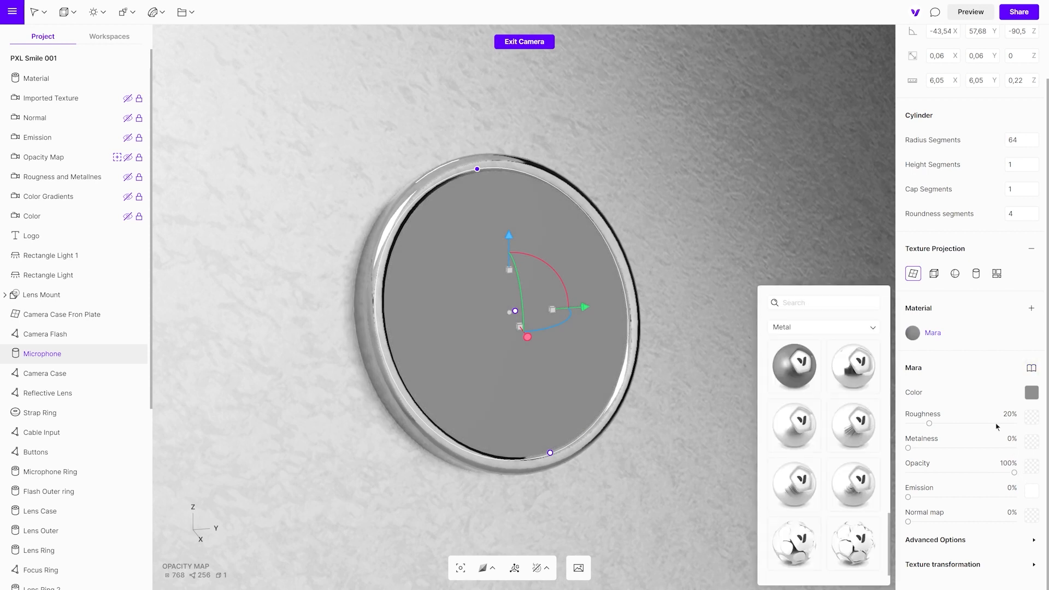
click(810, 548)
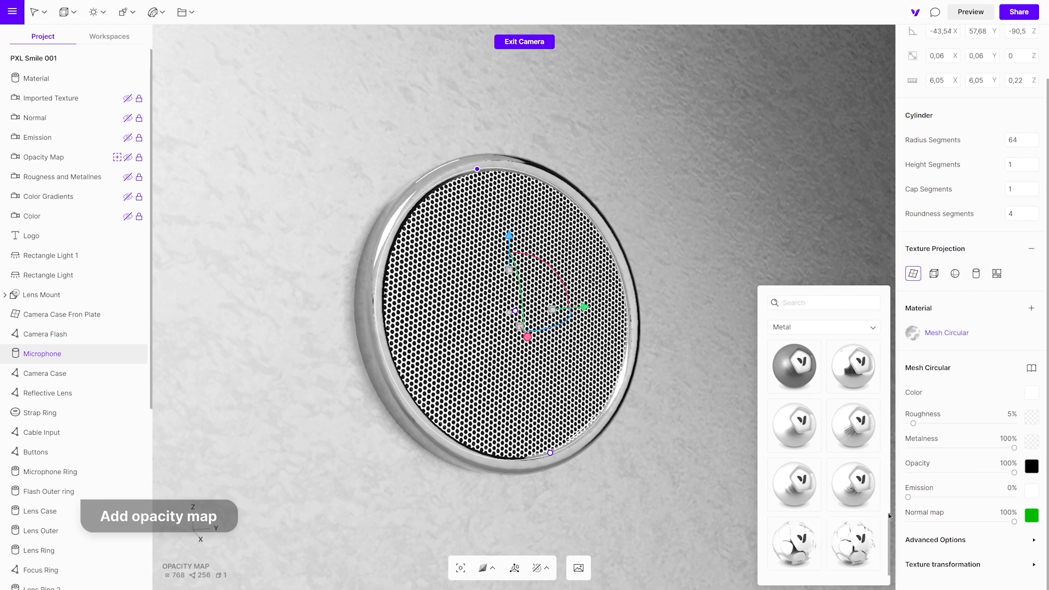
click(1031, 468)
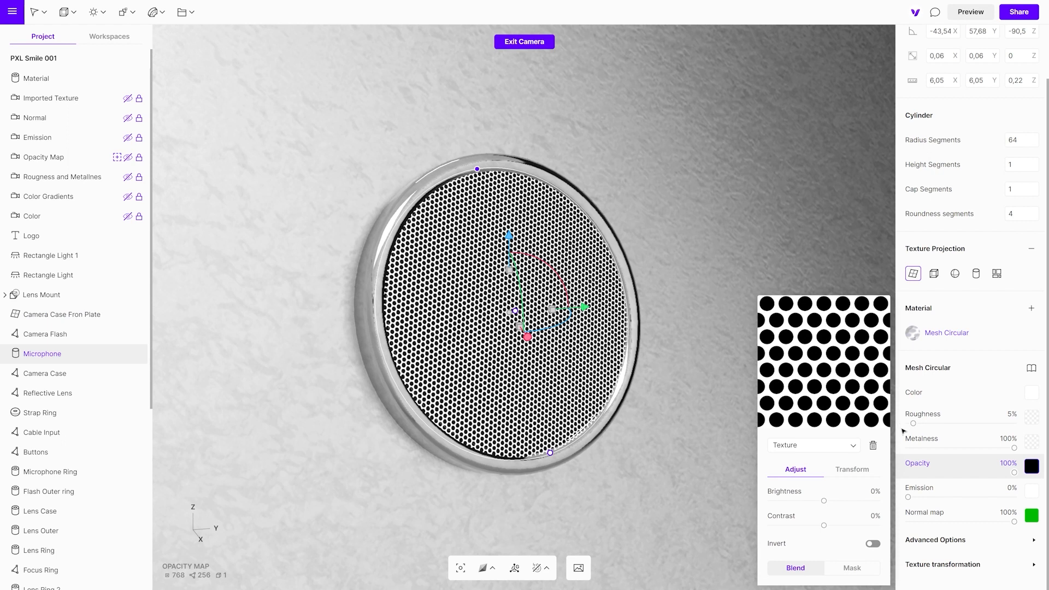
mouse_move(1015, 473)
mouse_down()
mouse_move(912, 473)
mouse_move(1017, 473)
mouse_up()
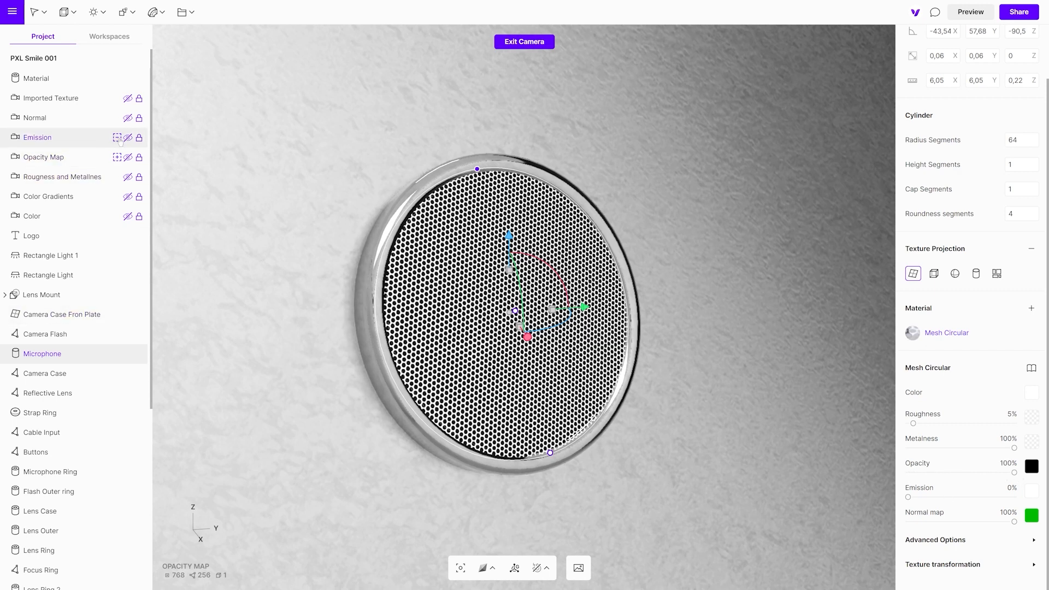
- In the Emission camera view, set the Camera Flash material's emission to 61%
click(117, 138)
click(46, 334)
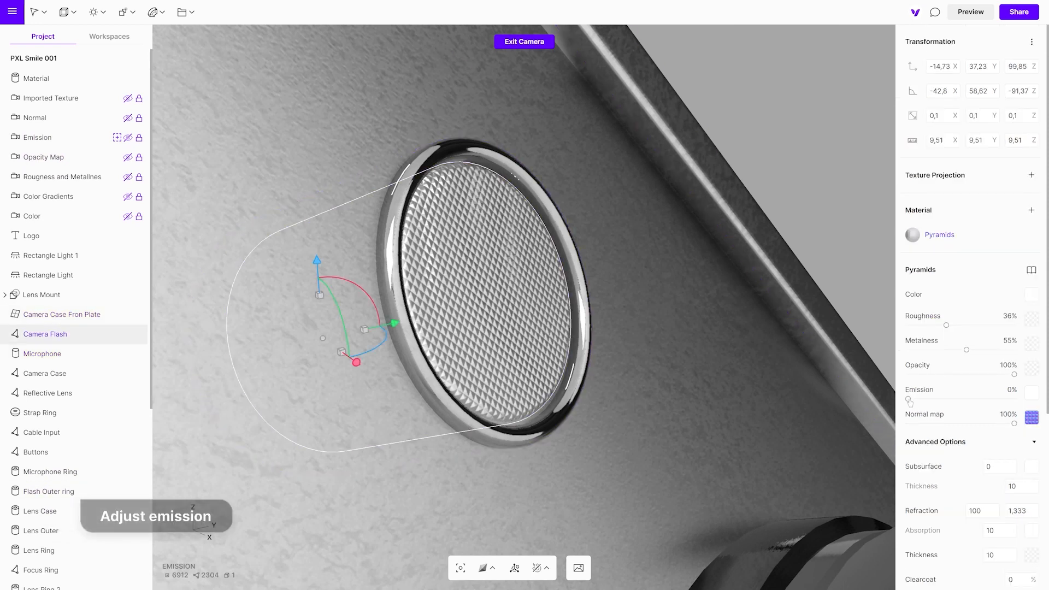
drag(909, 399, 973, 407)
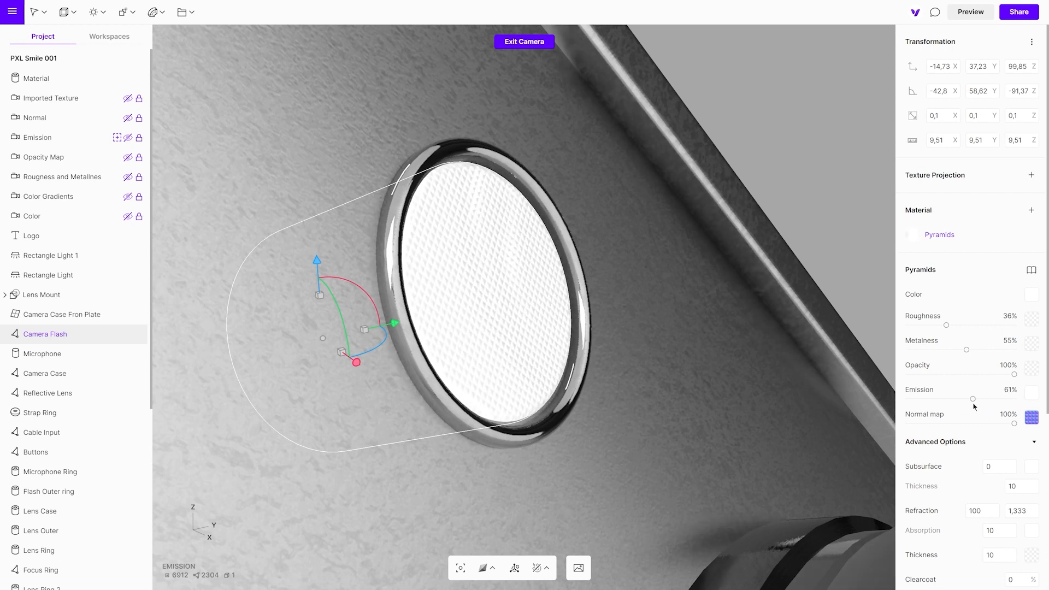
- Add the Bloom effect to the scene and set its threshold to 70%
key(Escape)
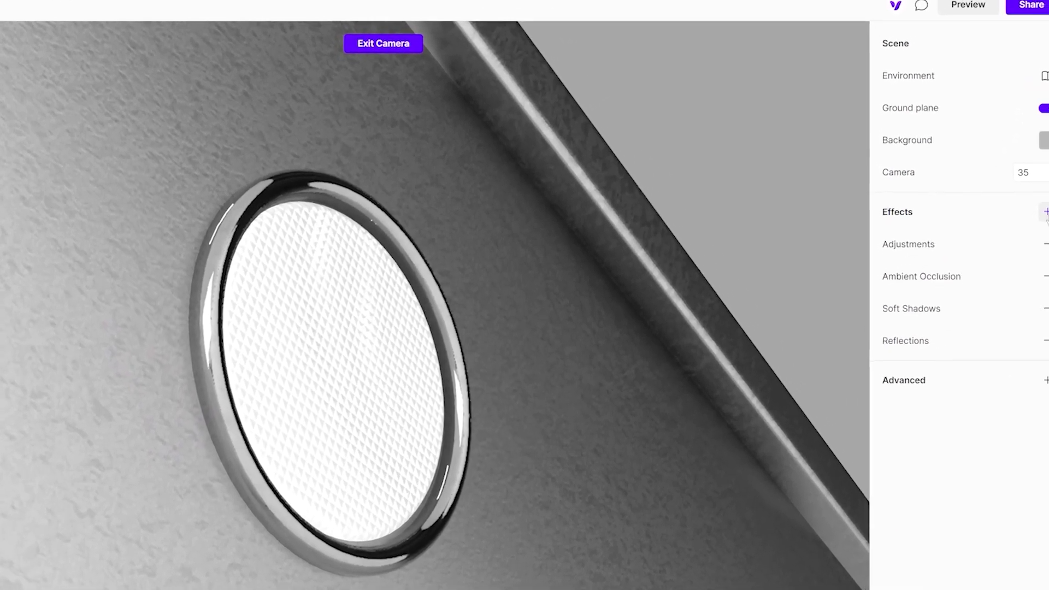
click(1032, 172)
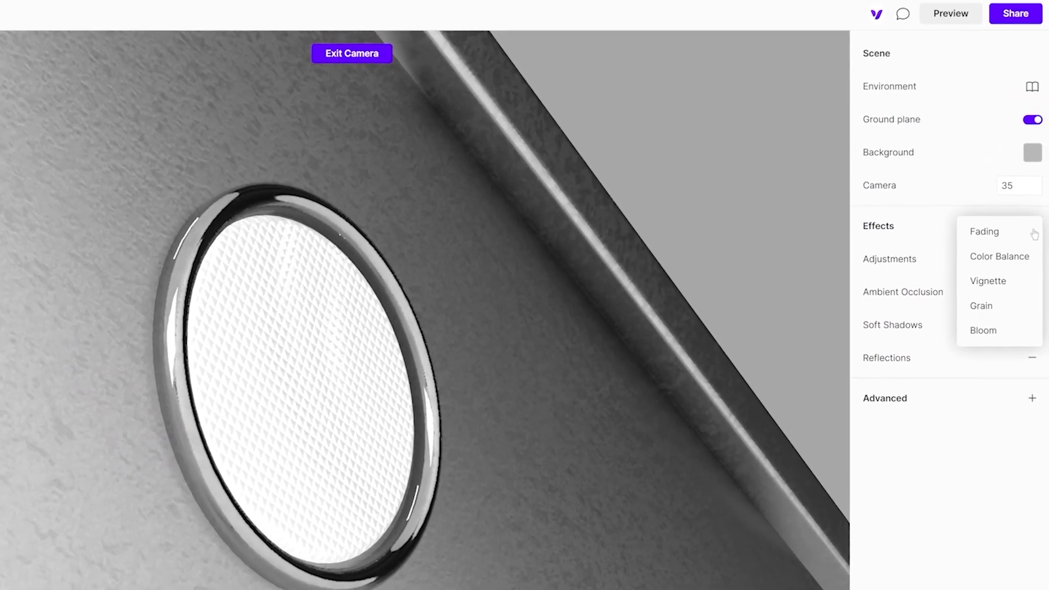
click(987, 331)
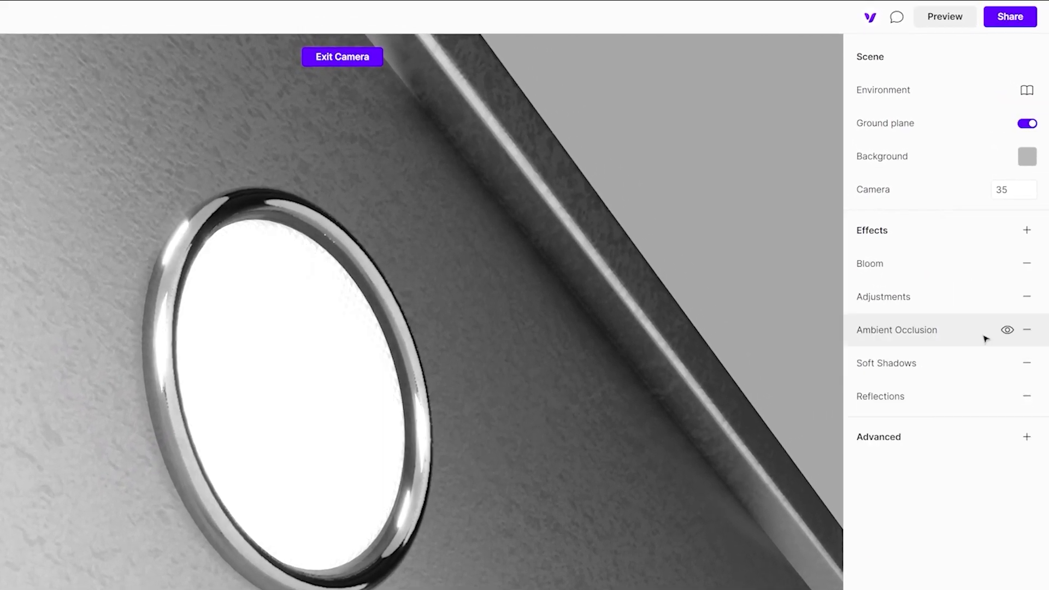
click(979, 268)
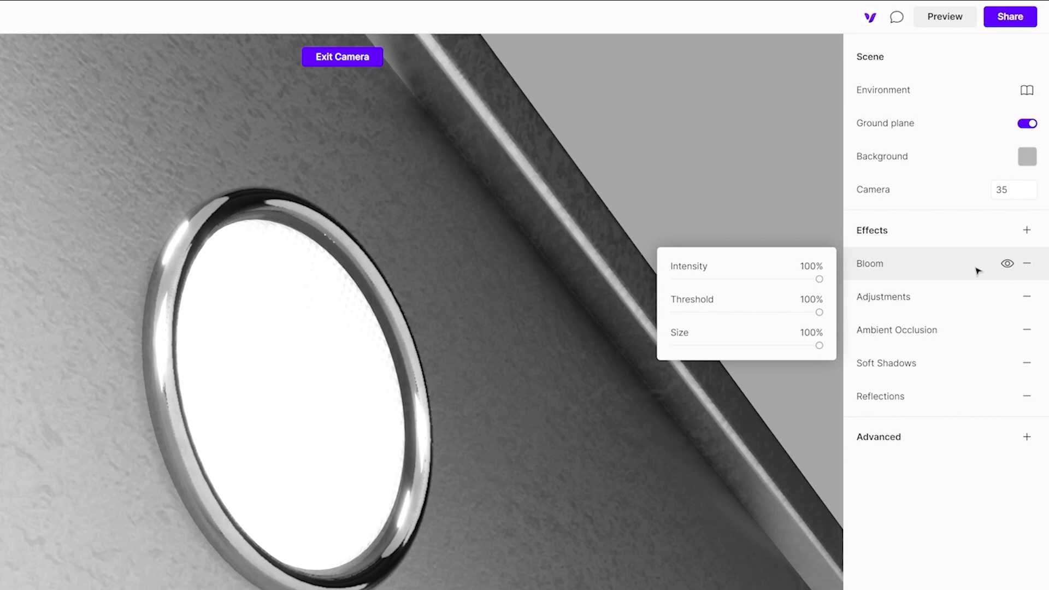
drag(819, 313, 777, 318)
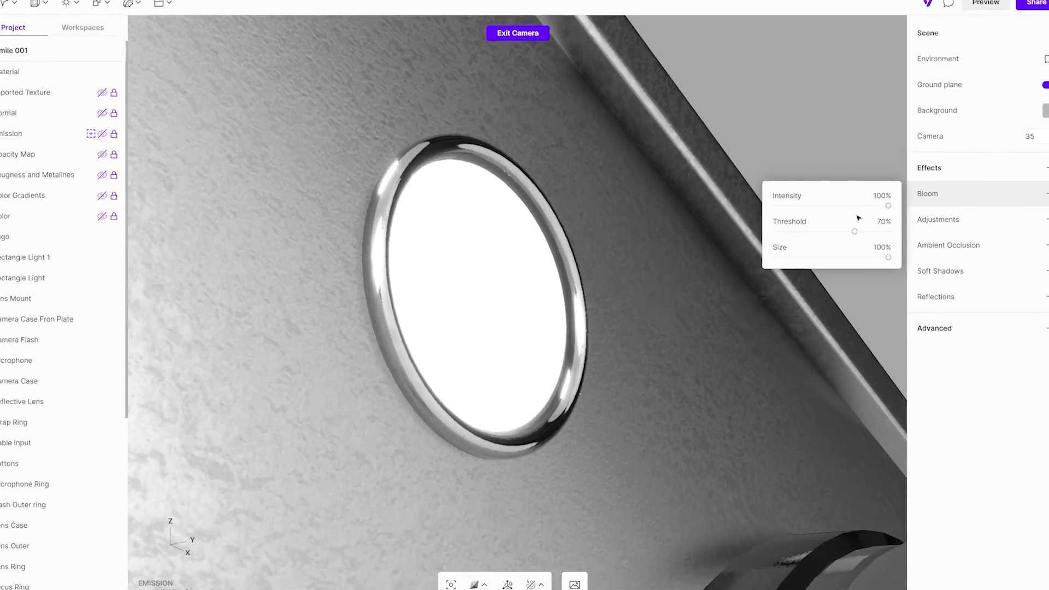
- Change the Camera Flash emission color to blue 4D5AE3, and shift its hue to 38° for orange E3AC4D
click(515, 287)
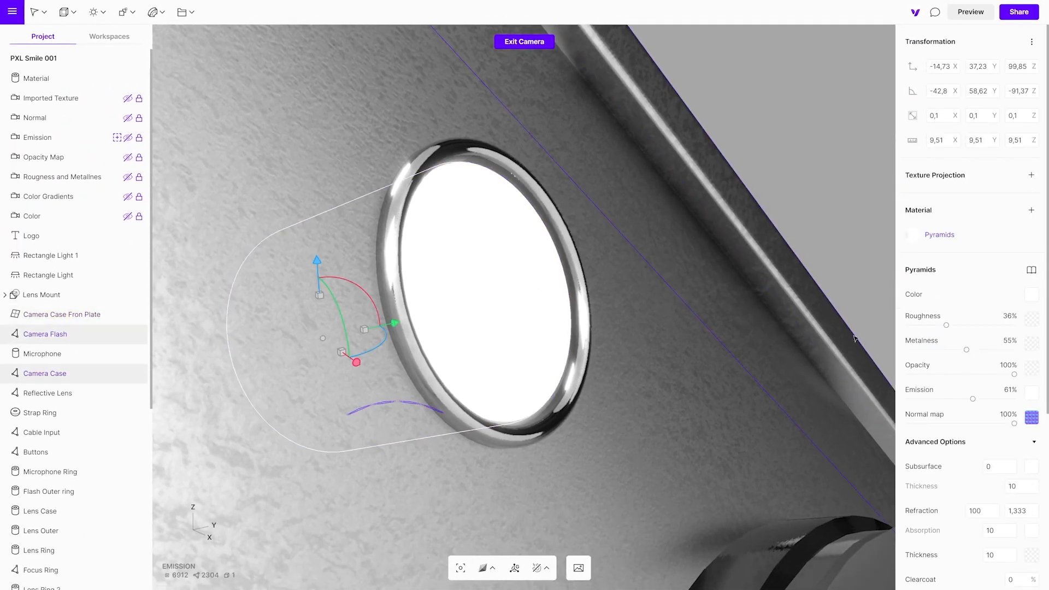
click(1029, 393)
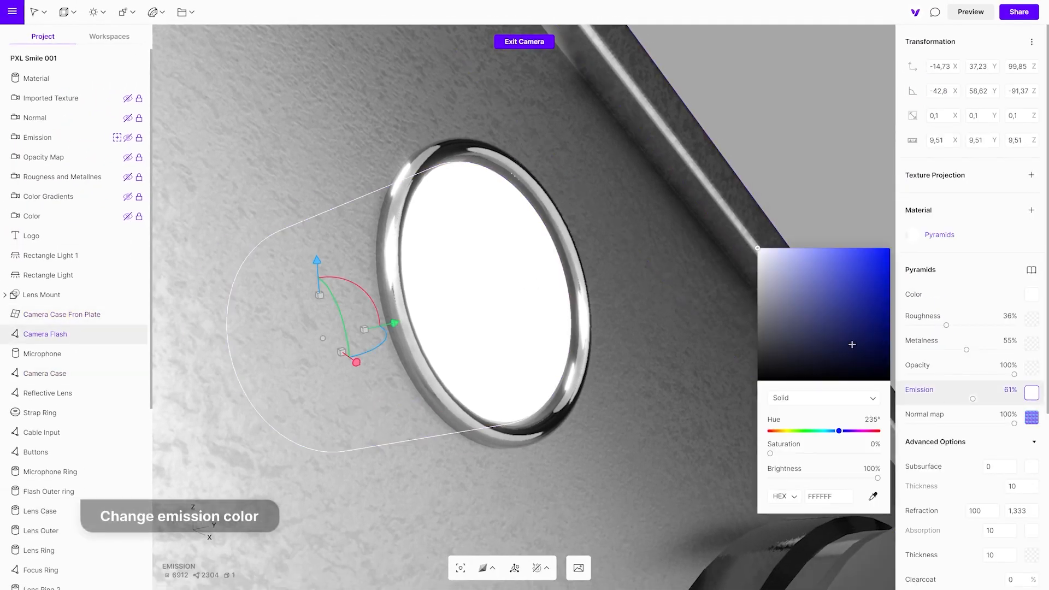
drag(823, 279, 845, 263)
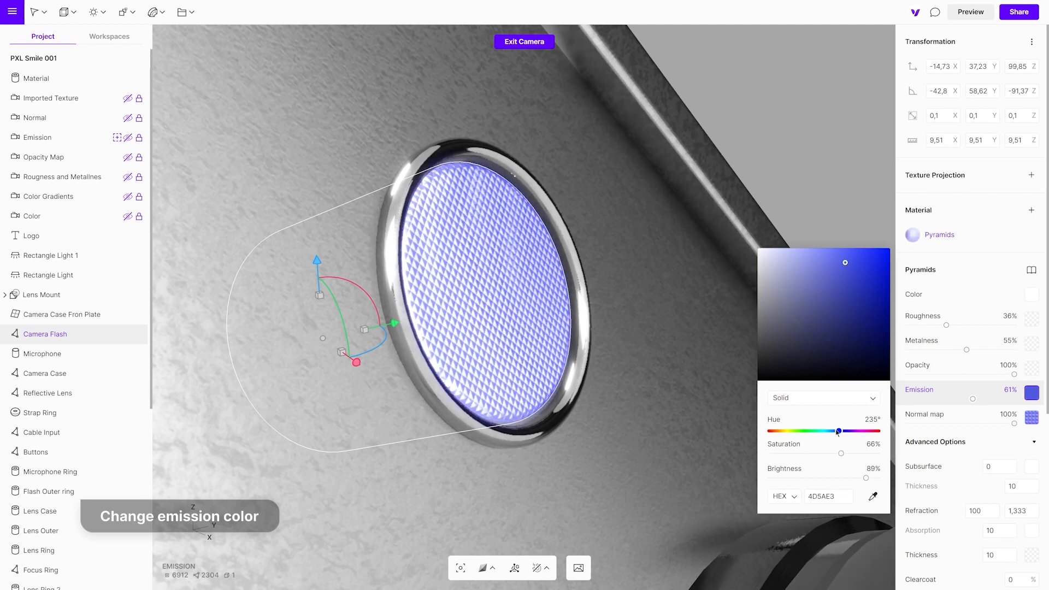
drag(840, 431, 782, 432)
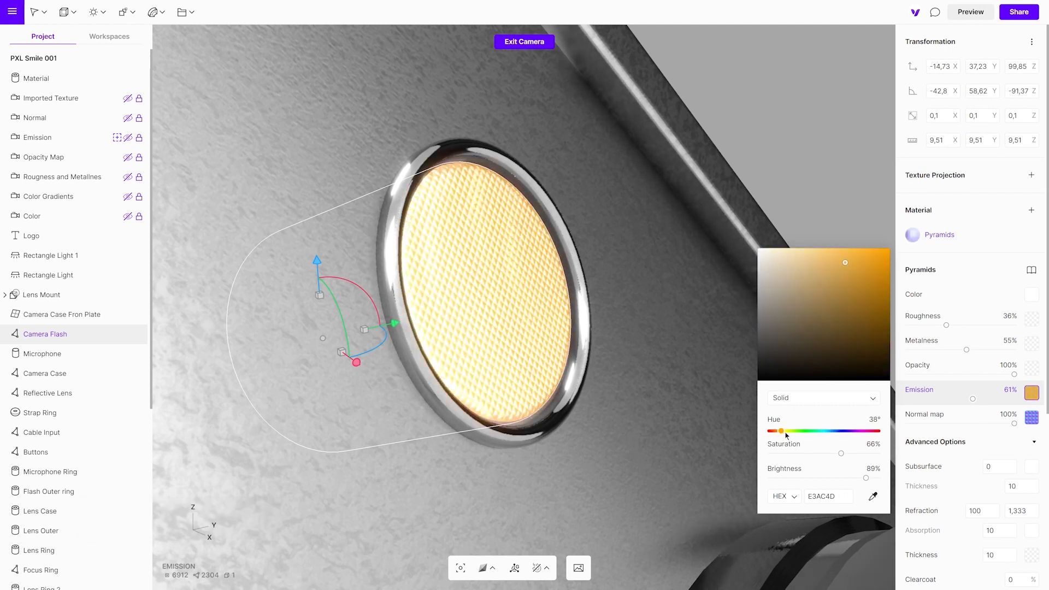
- Try an emission of 600% on the Camera Flash, and lower it to 48%
click(1007, 391)
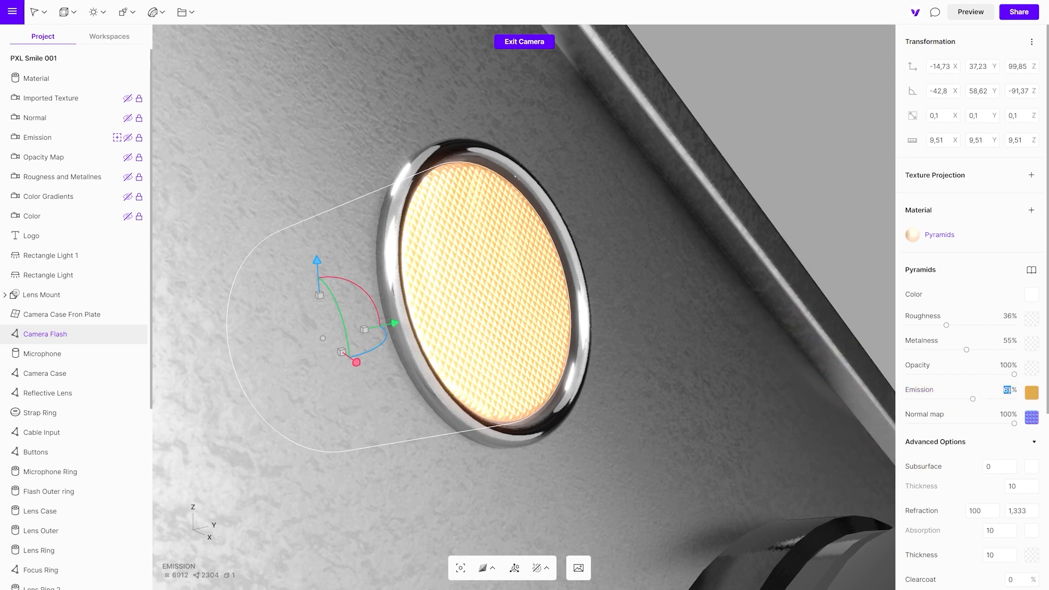
text(600)
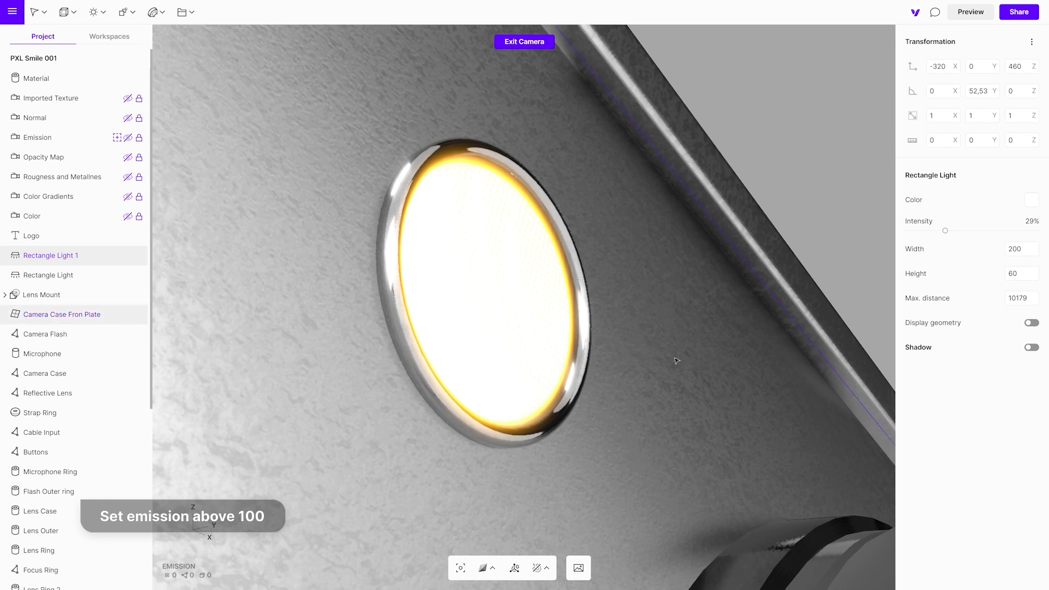
click(541, 359)
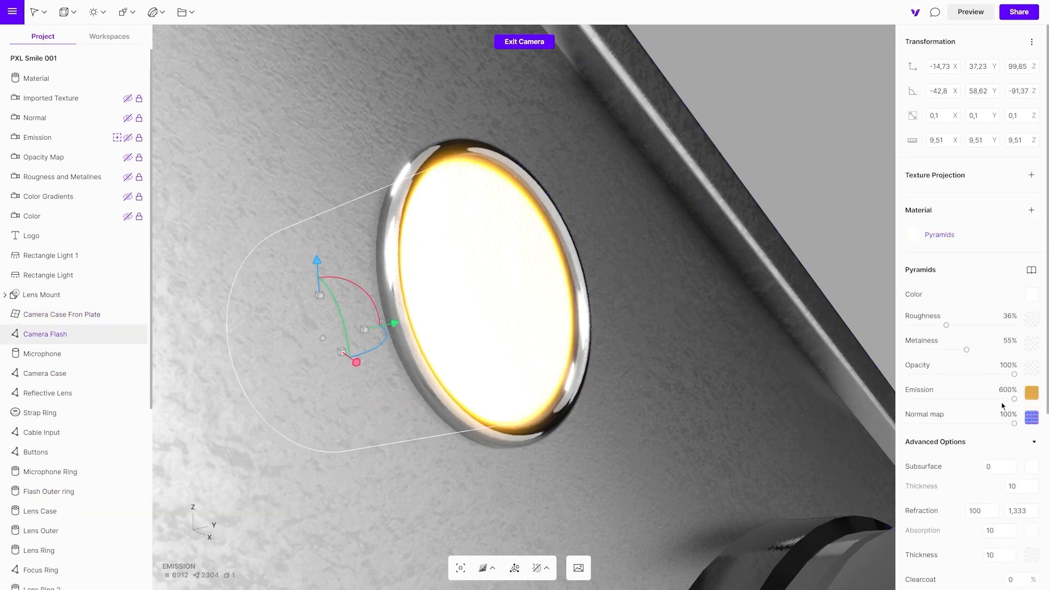
drag(1014, 399, 960, 401)
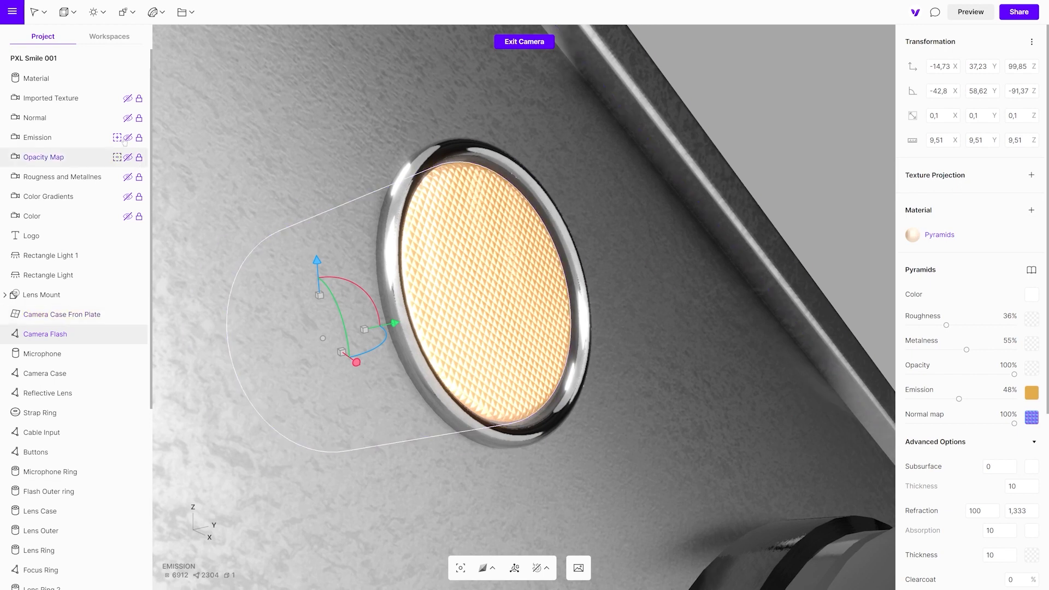
- In the Normal camera view, vary the Lens Outer material's normal map strength and leave it at 51%
click(116, 118)
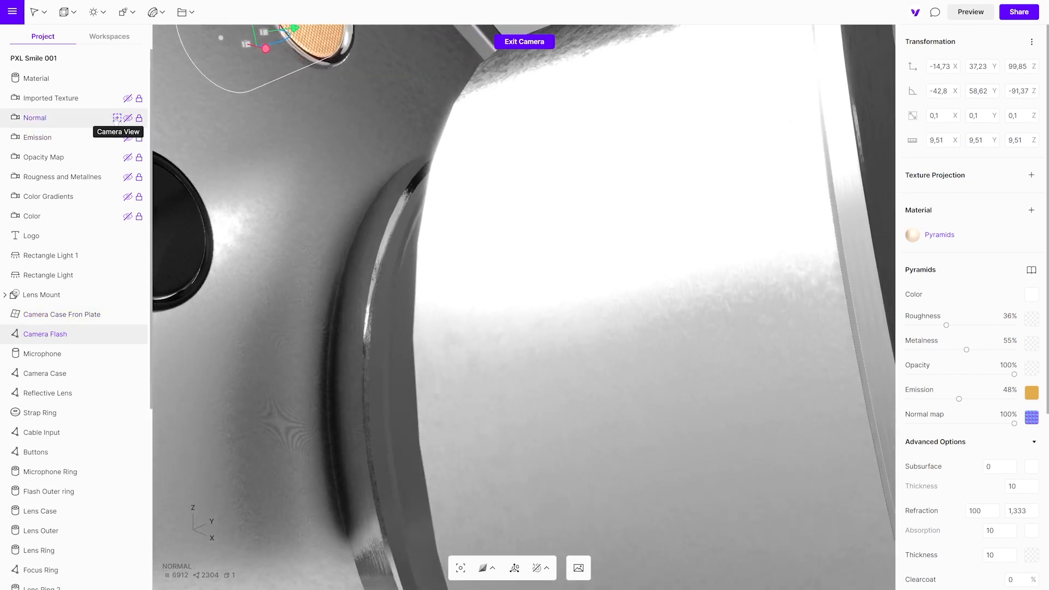
click(471, 297)
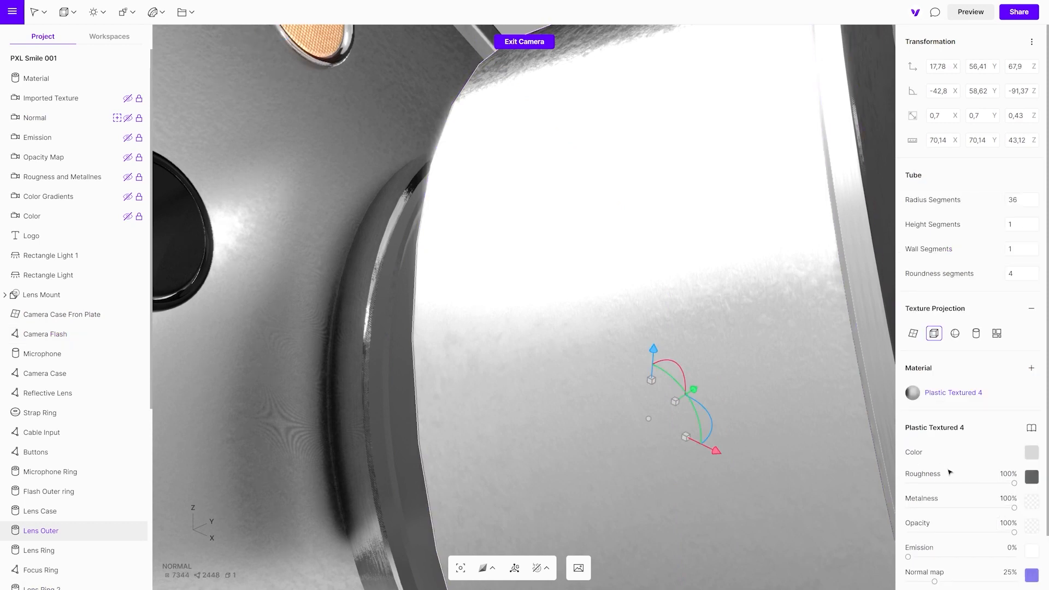
scroll(966, 490, down, 2)
drag(935, 522, 1014, 522)
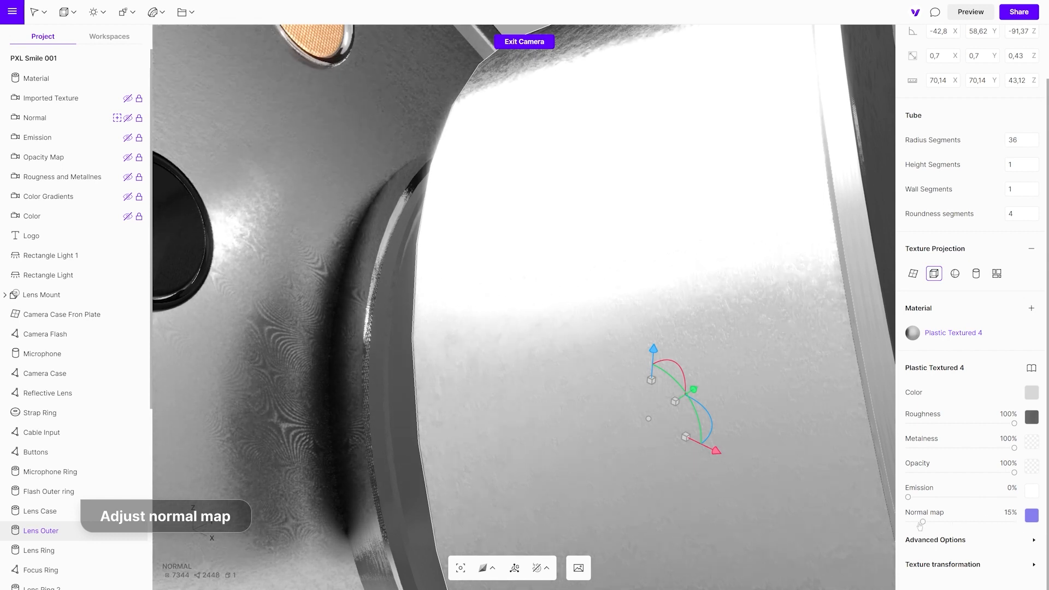
drag(1014, 521, 964, 527)
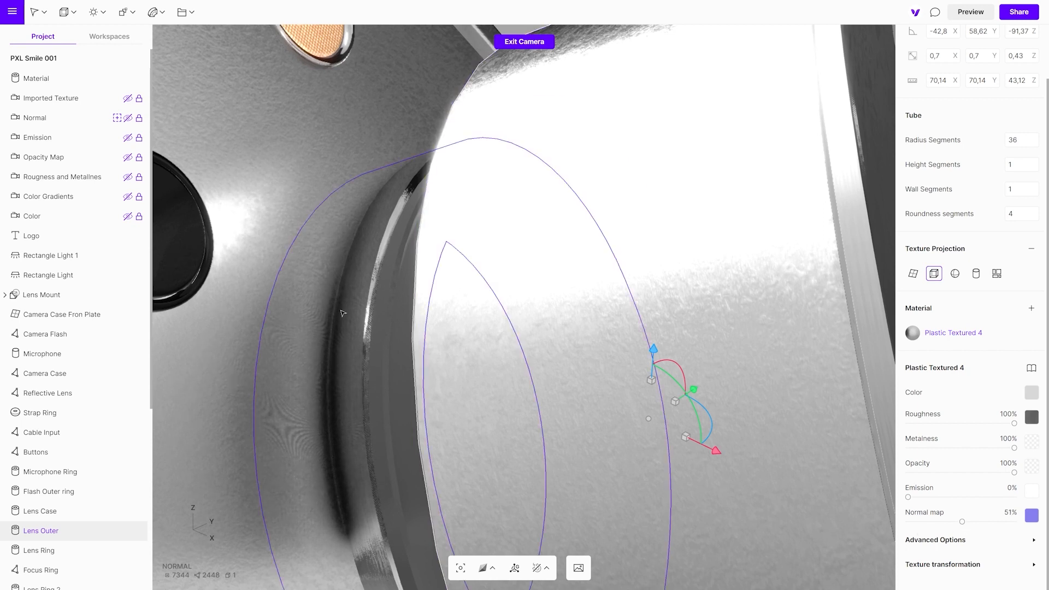
- In the Imported Texture camera view, set the front plate material's color type to Texture
click(117, 99)
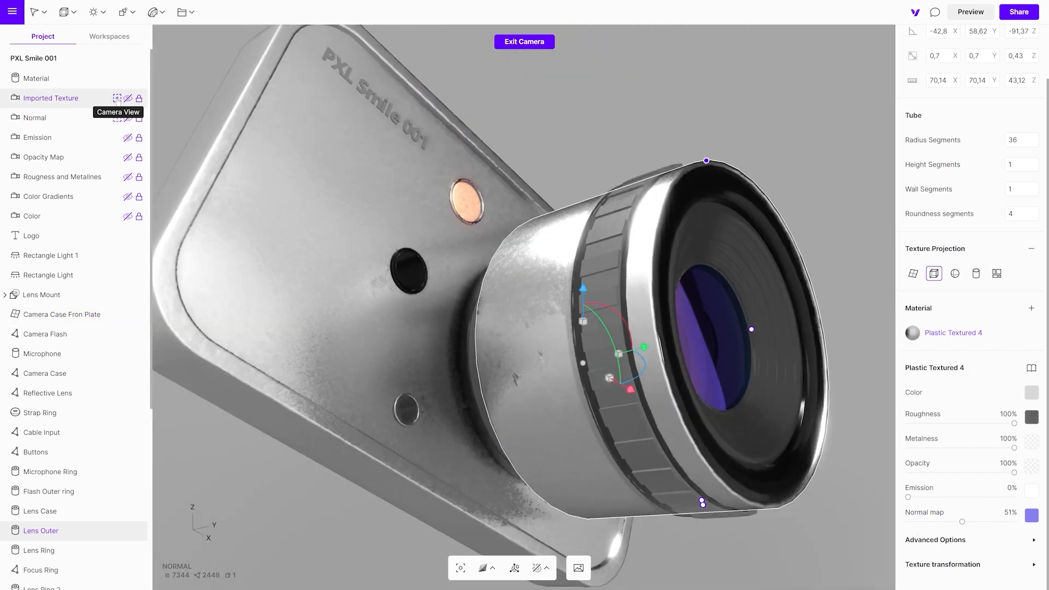
key(Escape)
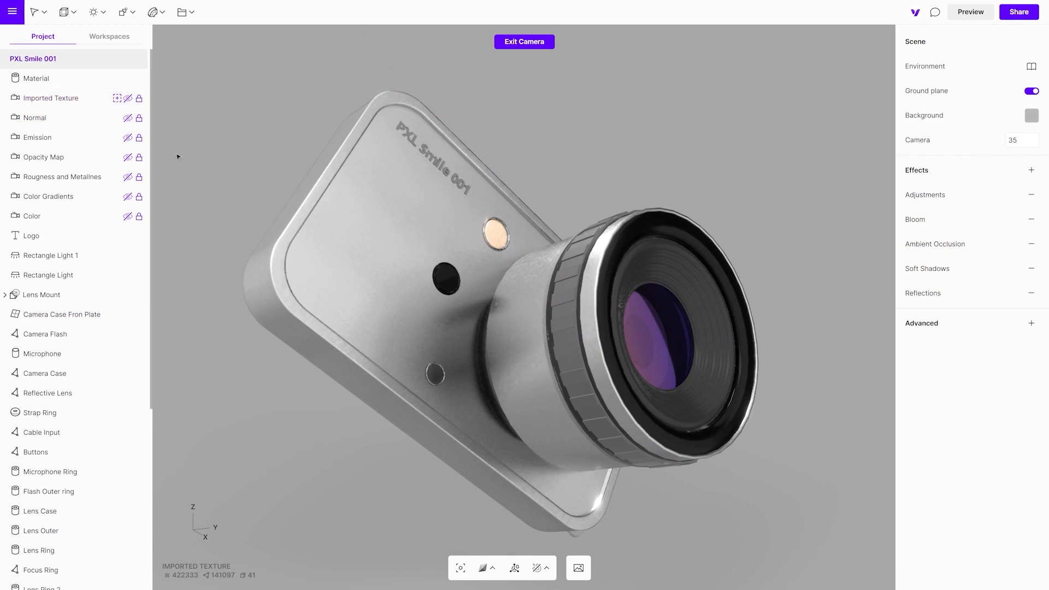
click(373, 239)
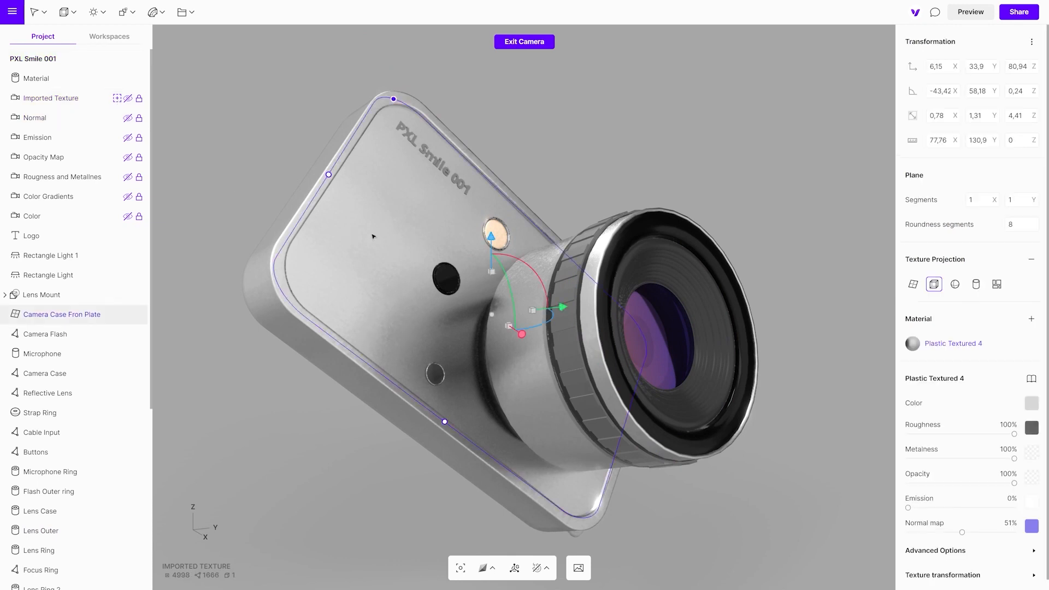
click(1031, 404)
click(866, 409)
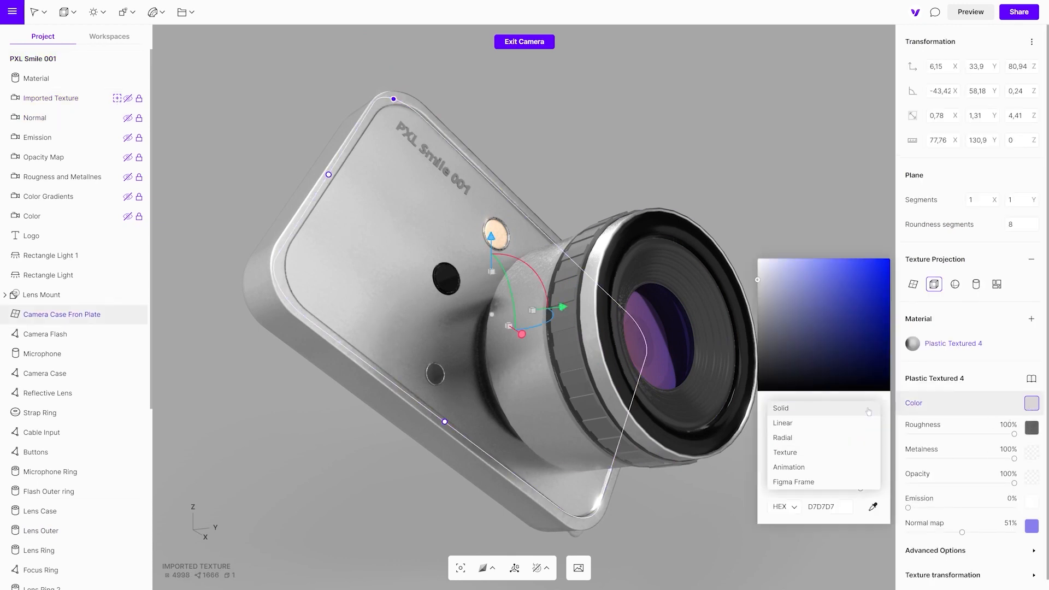
click(831, 451)
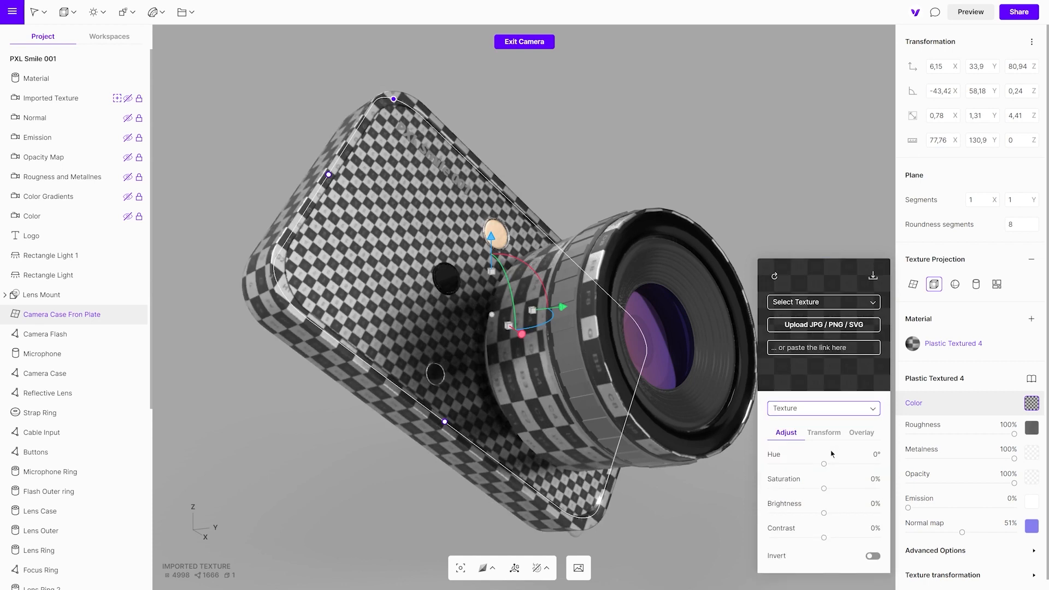
- Upload the Color image as the color texture and adjust it to hue 90°, saturation -34%, brightness 33% and contrast -30%
click(801, 326)
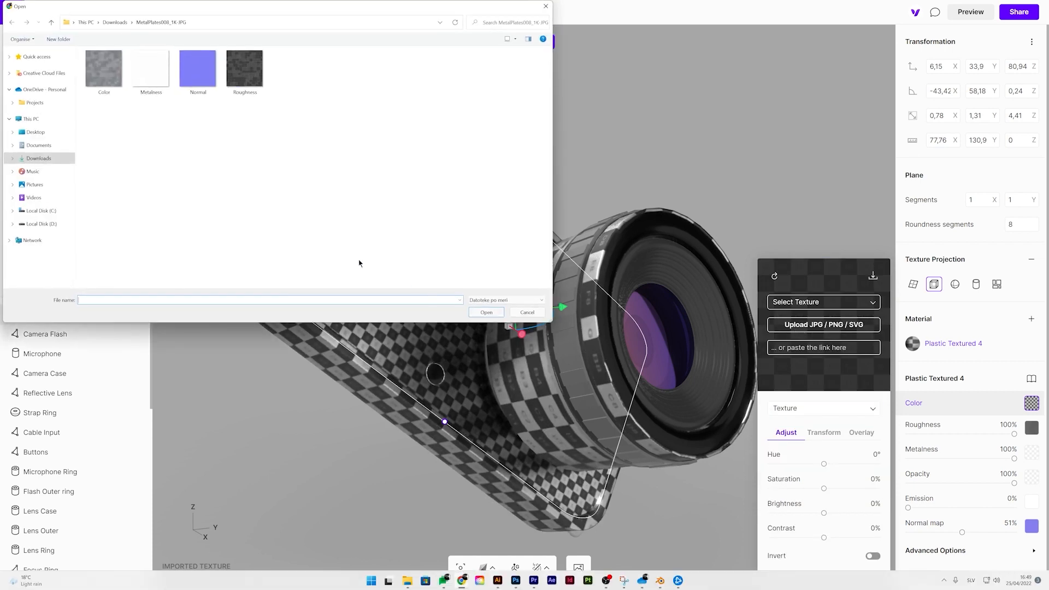
click(108, 90)
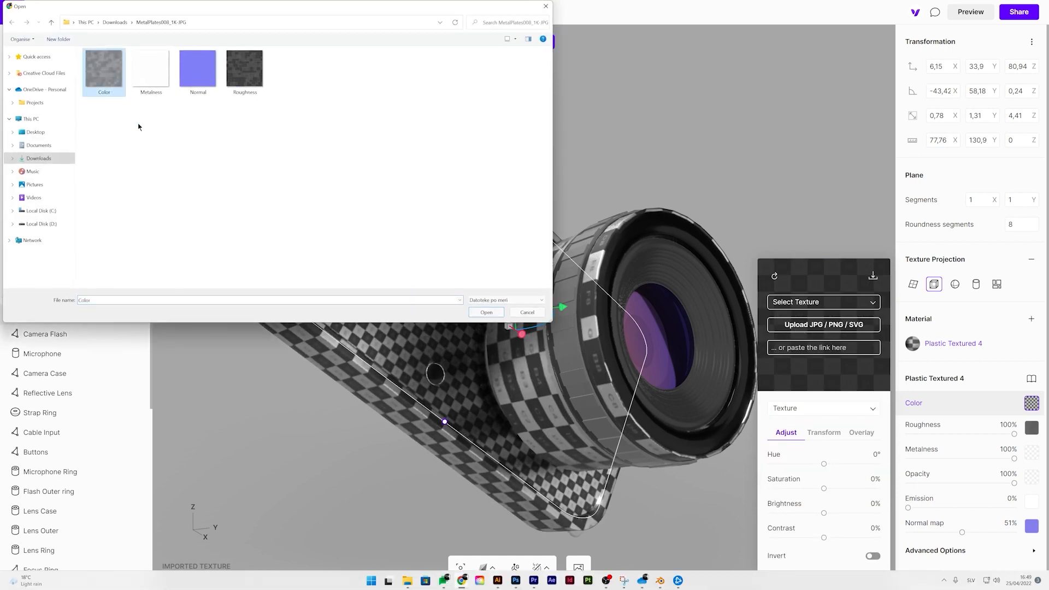
click(487, 312)
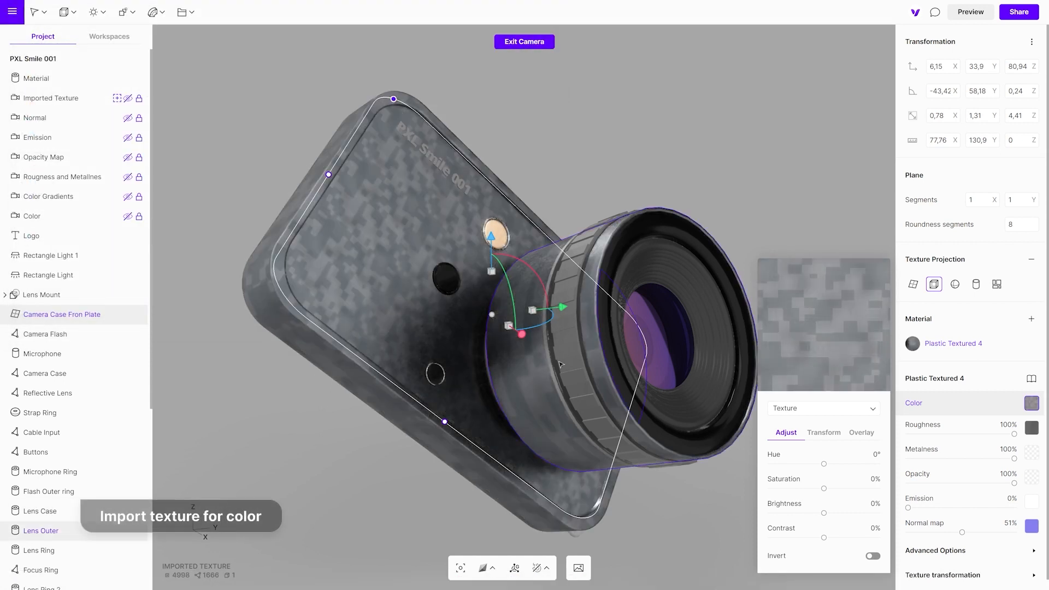
drag(824, 465, 807, 539)
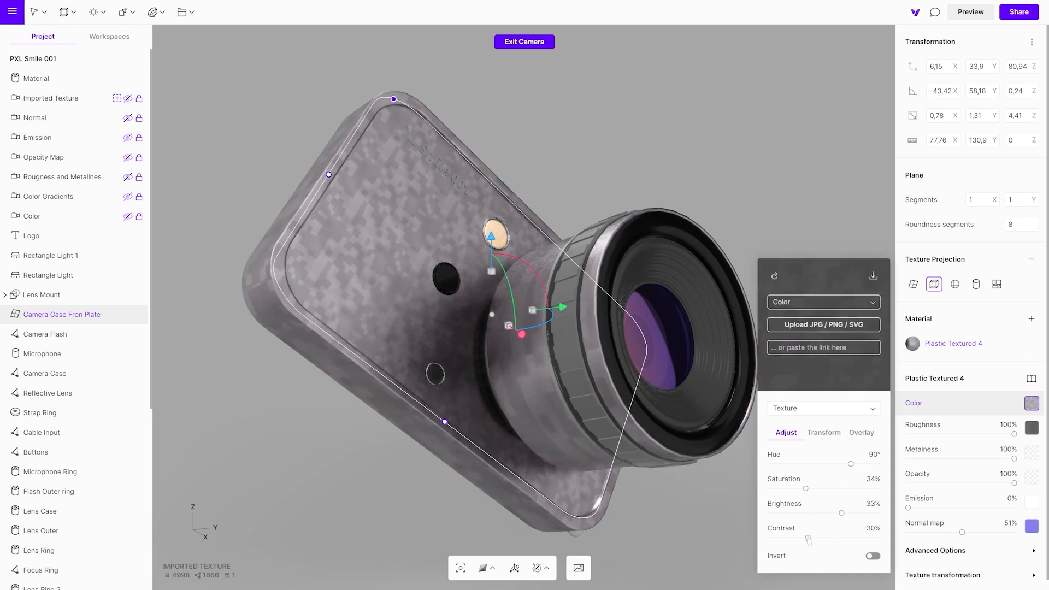
- Transform the front plate's color texture with a horizontal offset of 0,94, a rotation of 117 and a resolution of 512px
click(824, 432)
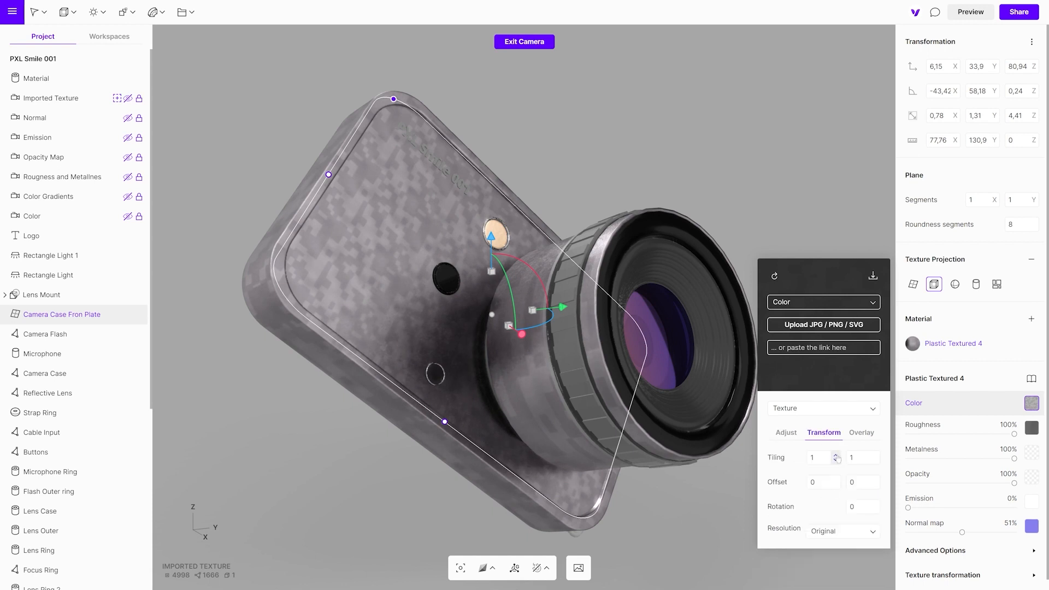
mouse_move(835, 459)
mouse_down()
mouse_move(837, 483)
mouse_move(874, 507)
mouse_up()
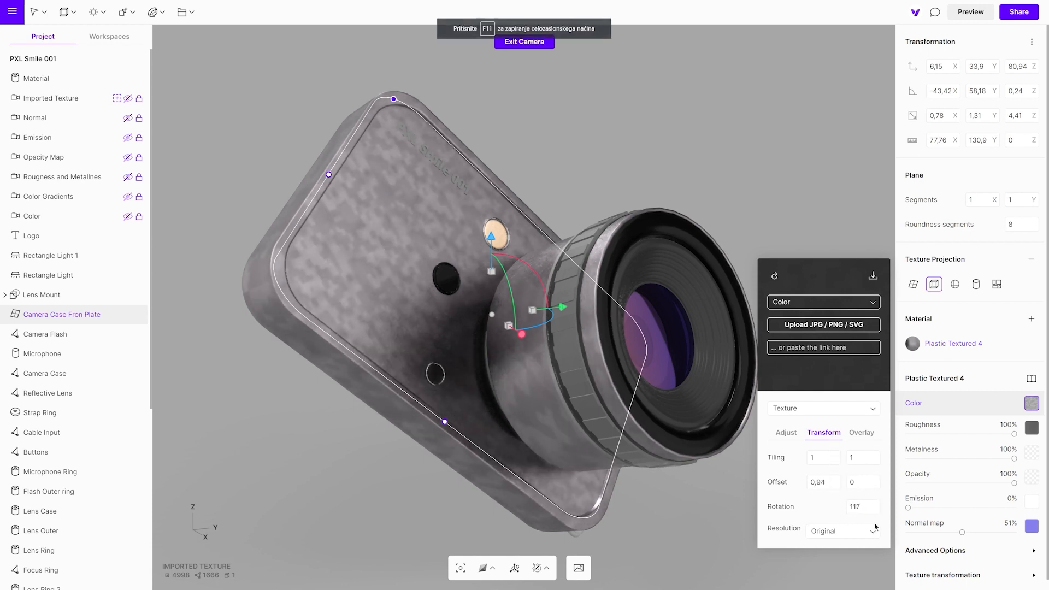
click(875, 534)
click(840, 528)
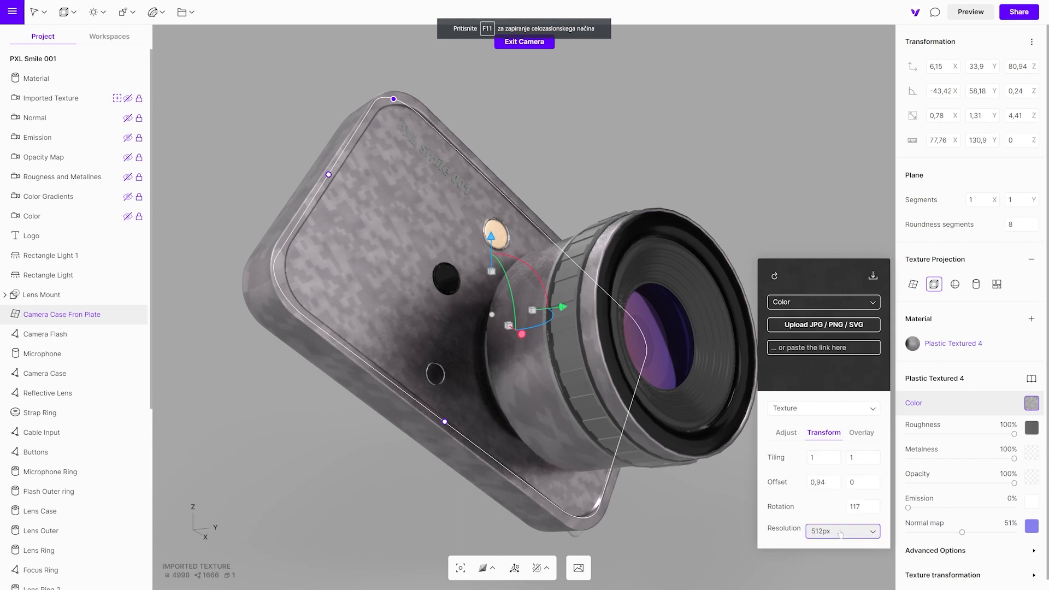
- Tint the color texture with a brown overlay of hue 40°, saturation 31% and brightness 68%, and deselect the front plate
click(861, 433)
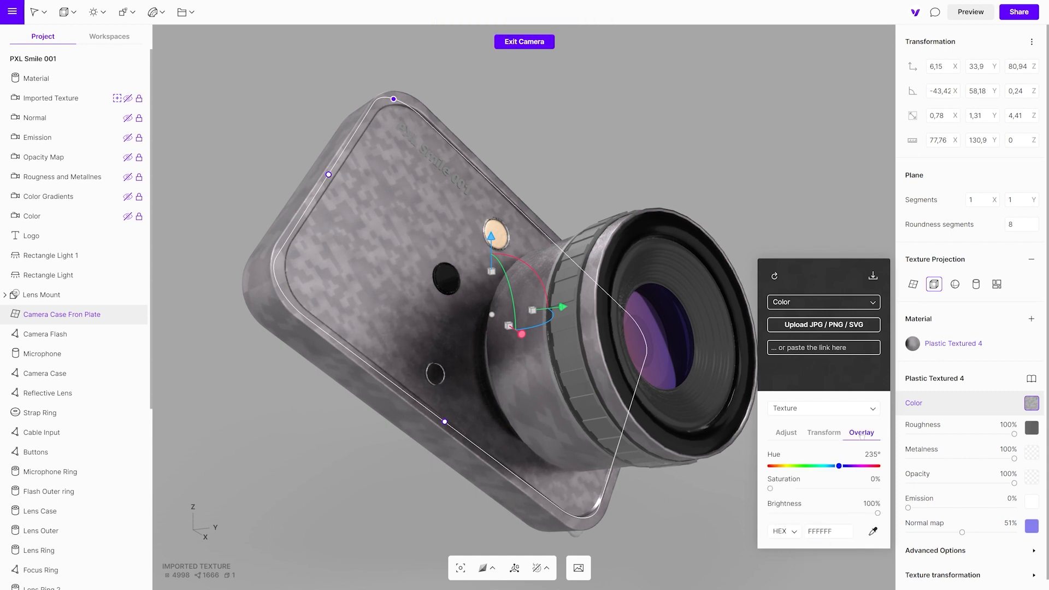
drag(840, 469, 803, 490)
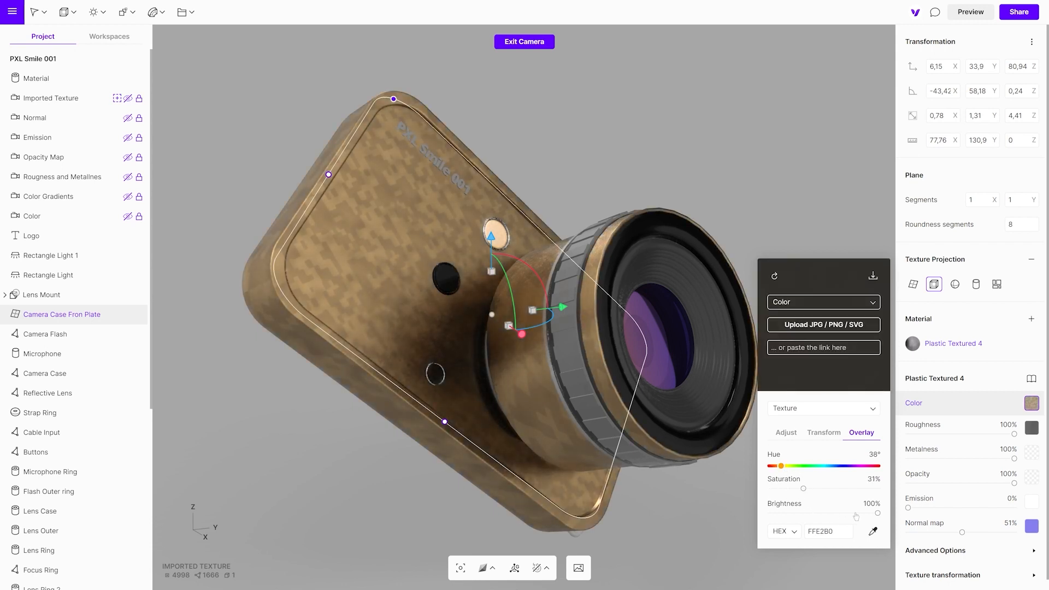
drag(877, 515, 844, 515)
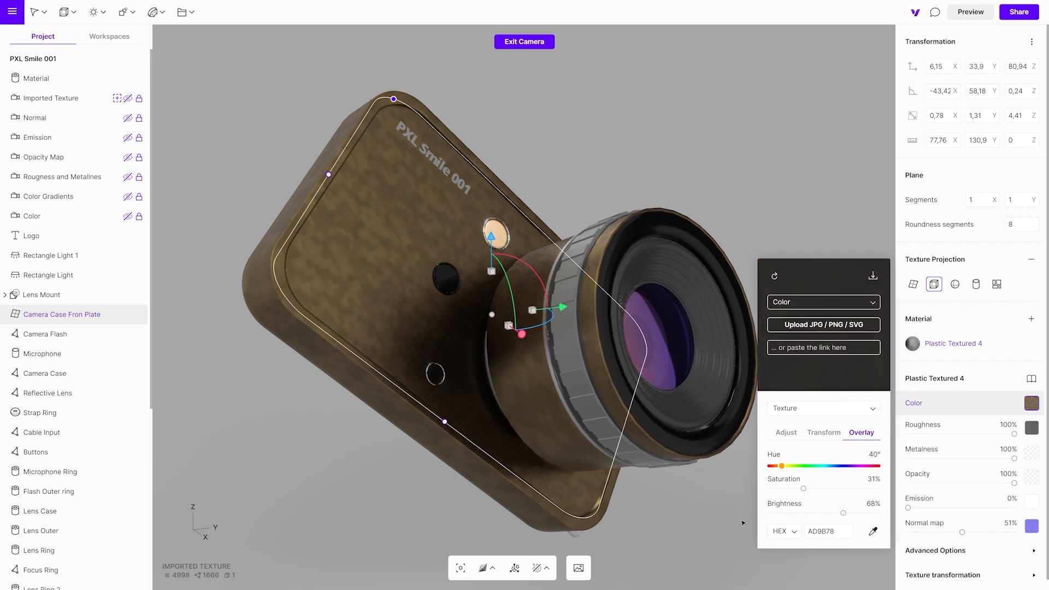
click(692, 509)
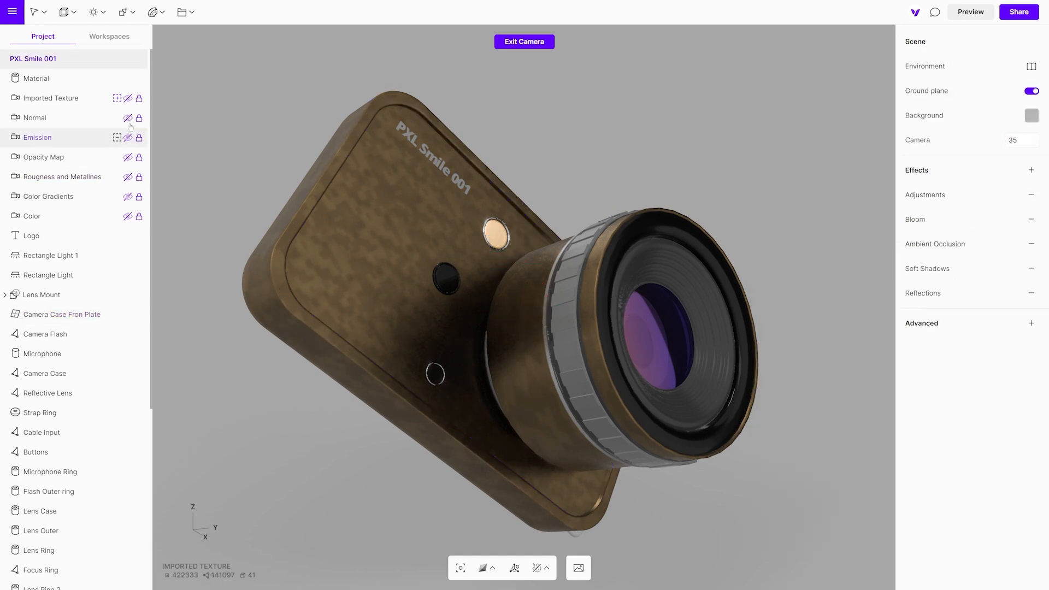
- Leave the Imported Texture camera view and upload the Roughness image as the Camera Case material's roughness texture
click(117, 98)
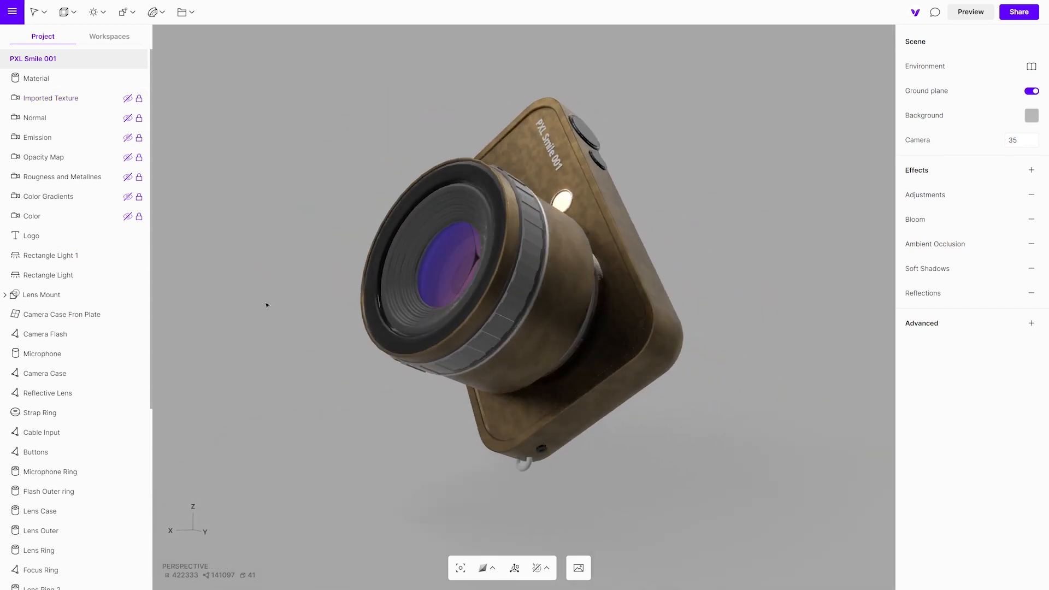
drag(344, 484, 363, 500)
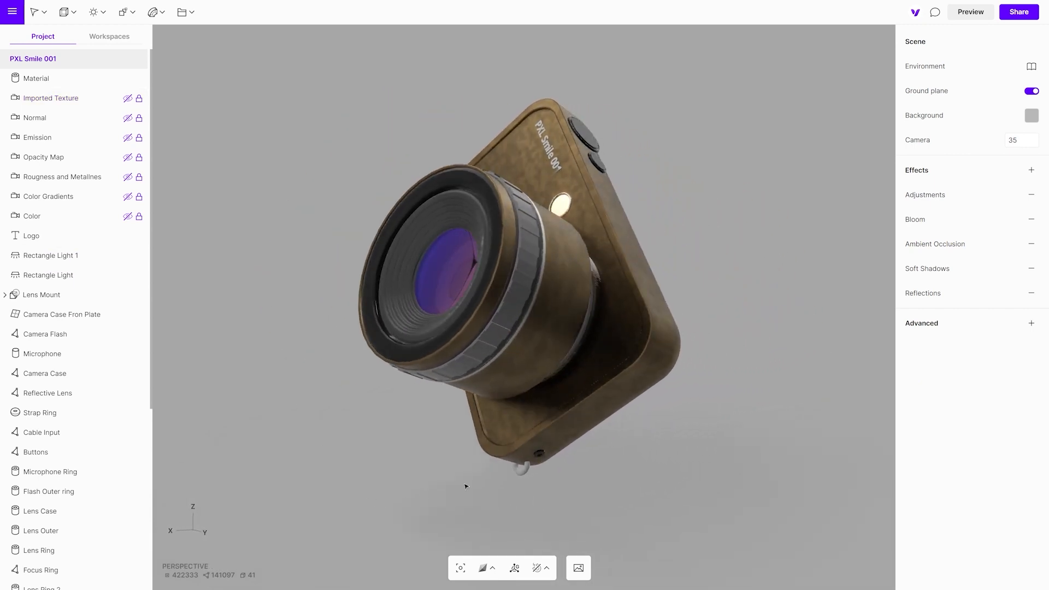
click(553, 428)
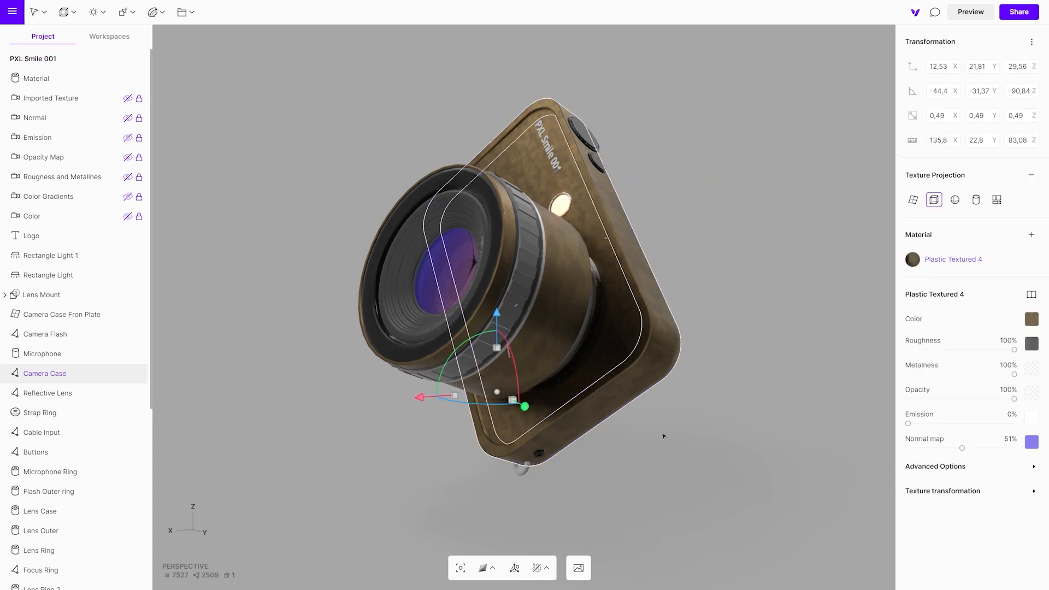
click(1030, 344)
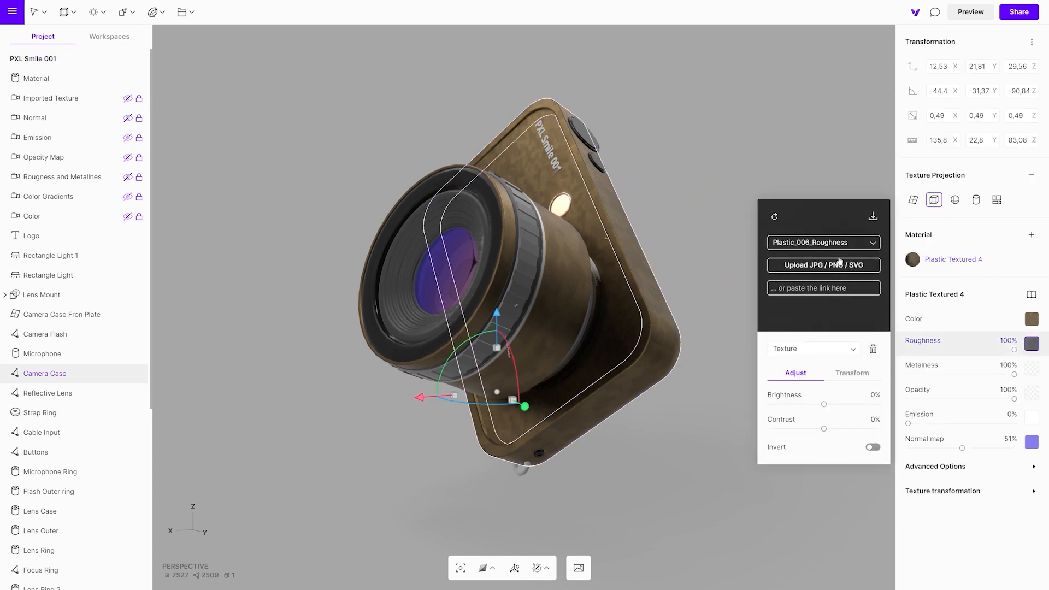
click(835, 278)
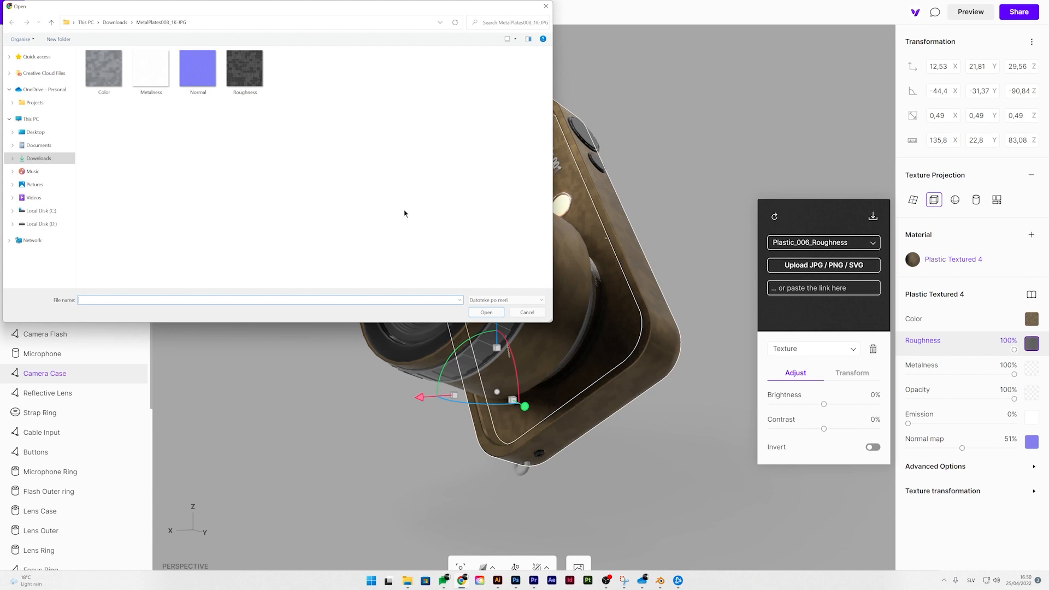
click(245, 68)
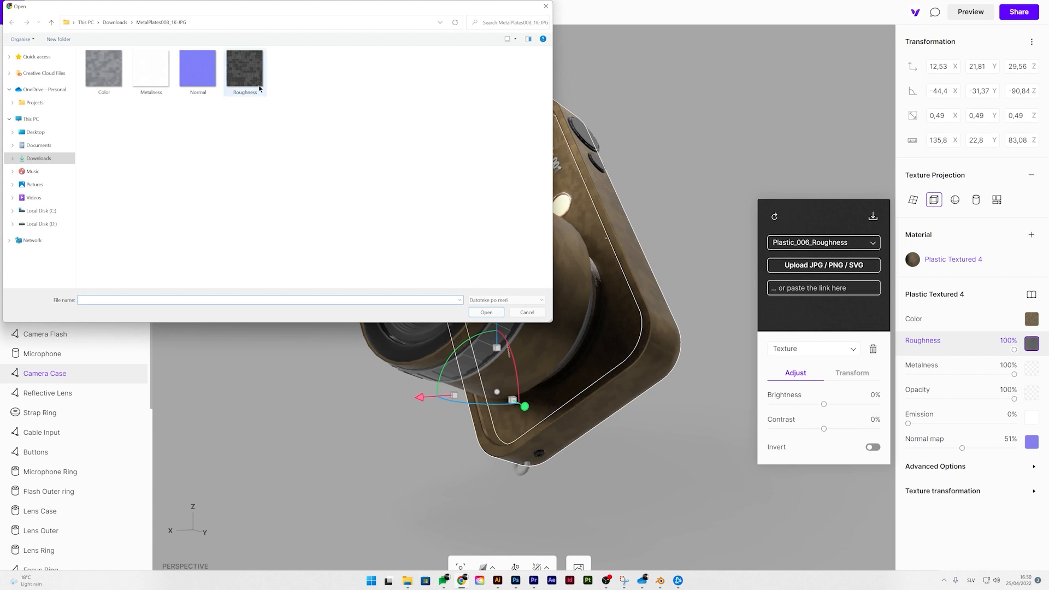
click(487, 313)
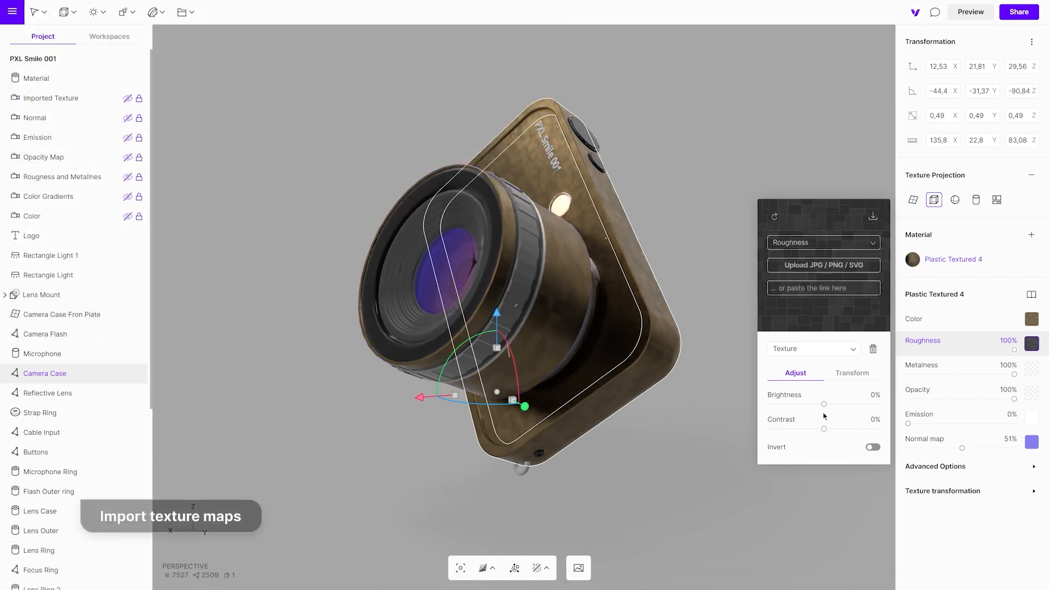
- Add a metalness texture to the Camera Case material using the Metalness image from the same texture folder
click(1031, 369)
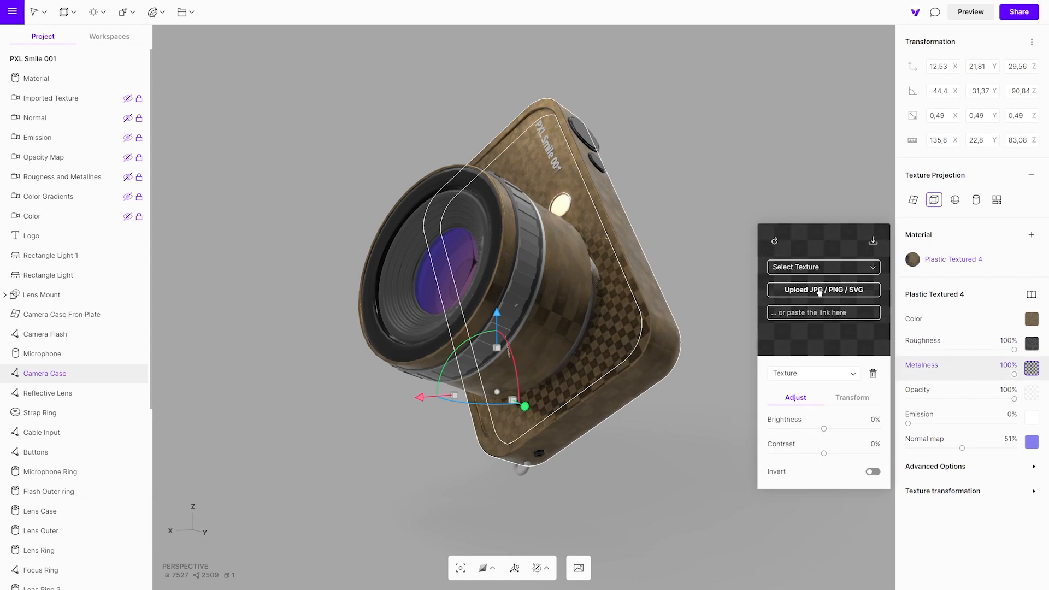
click(815, 291)
click(153, 71)
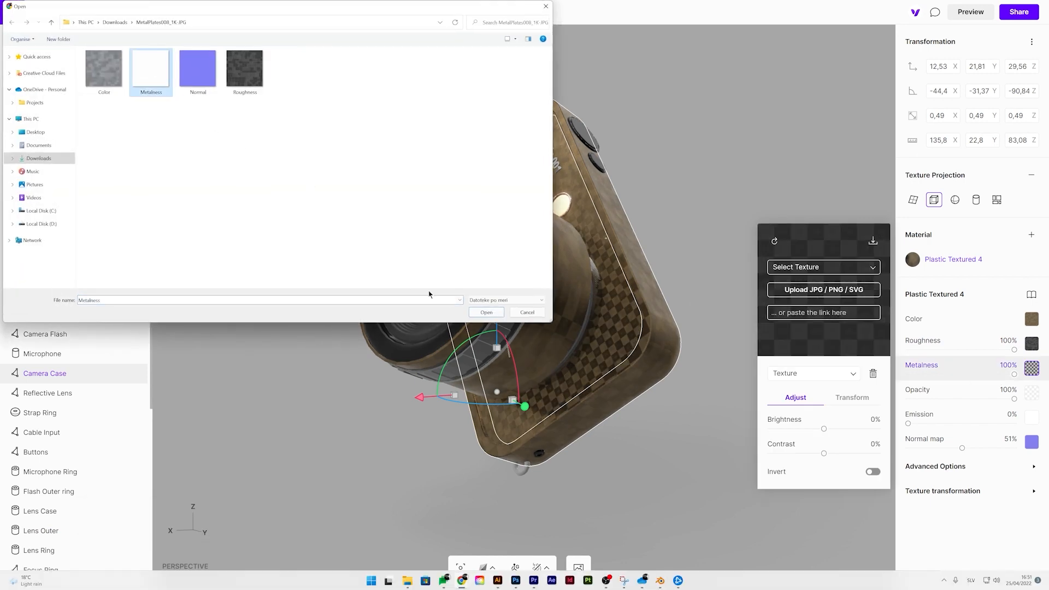
click(486, 312)
- Replace the Camera Case material's normal map with the uploaded Normal image, and inspect the deselected model from another angle
click(1031, 442)
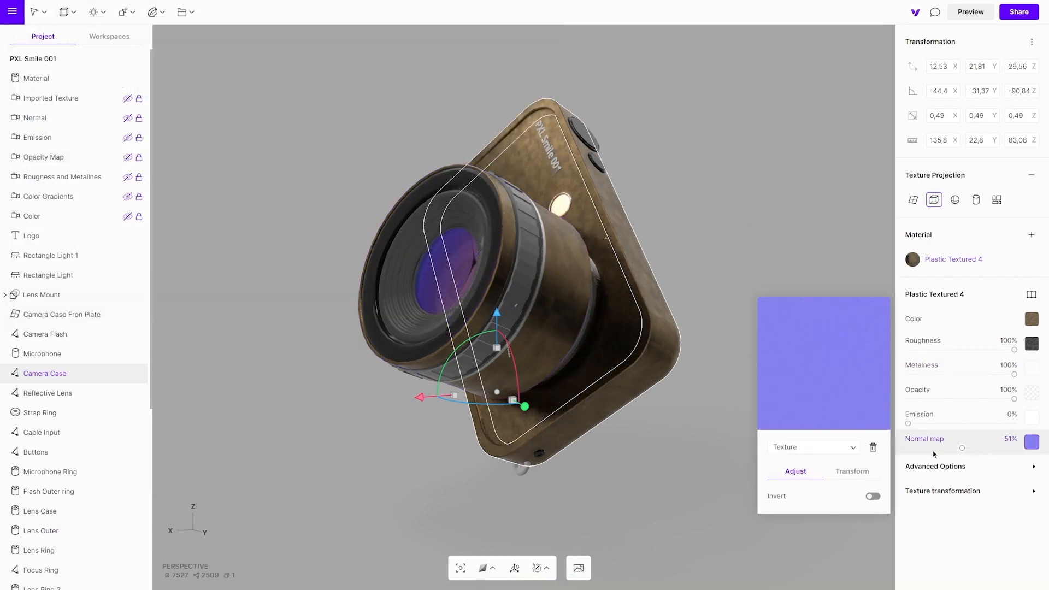
mouse_move(820, 405)
click(807, 365)
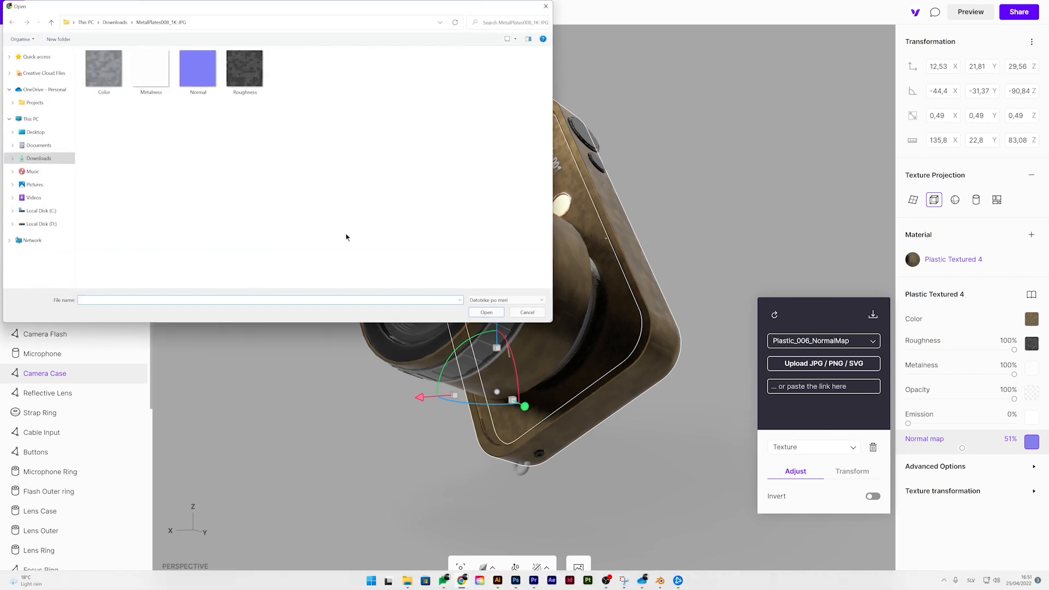
click(198, 68)
click(487, 313)
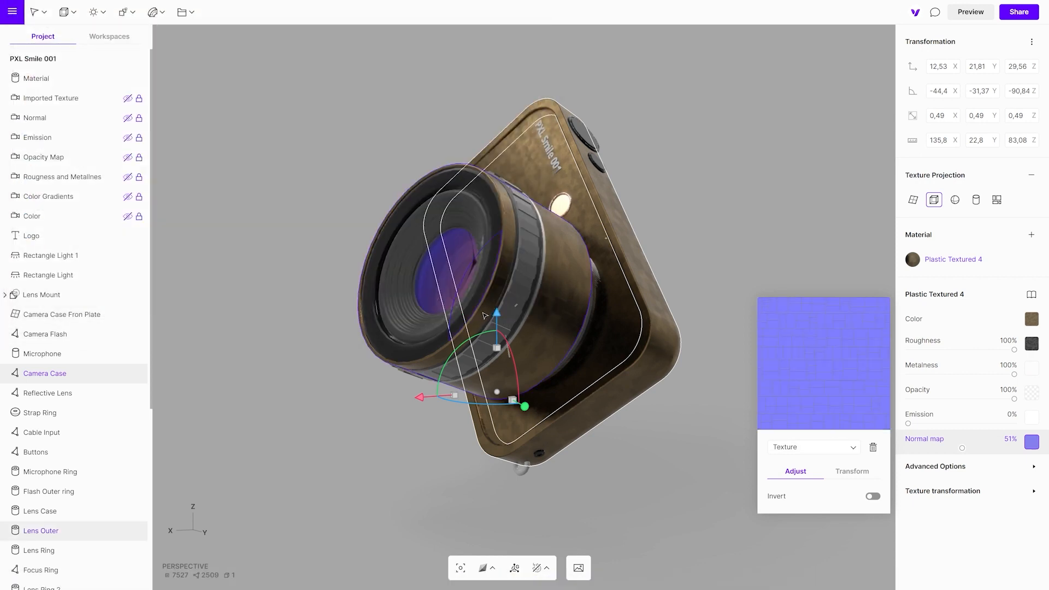
click(697, 283)
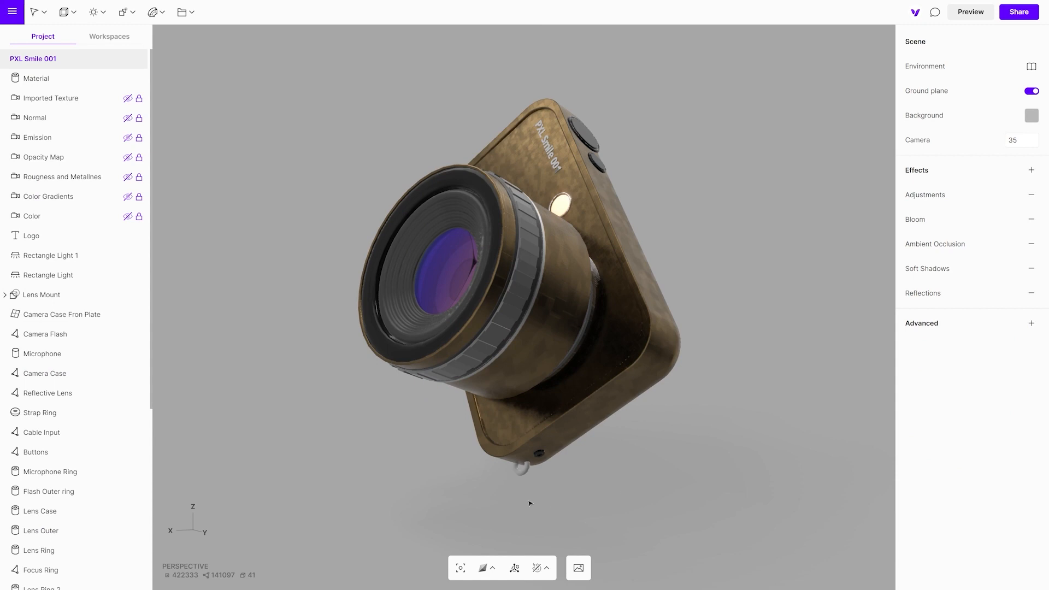
drag(529, 503, 468, 489)
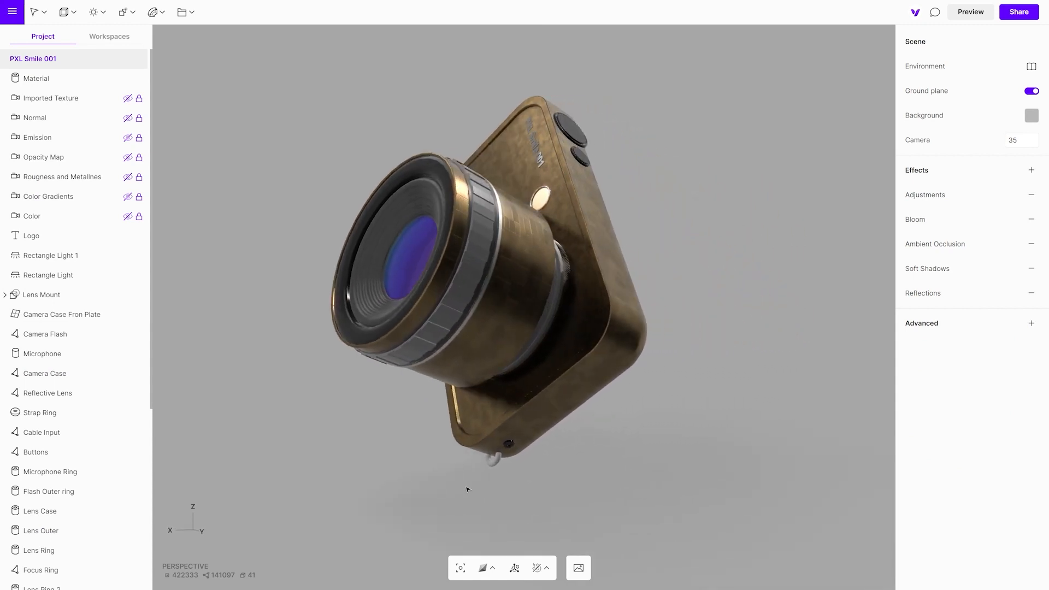